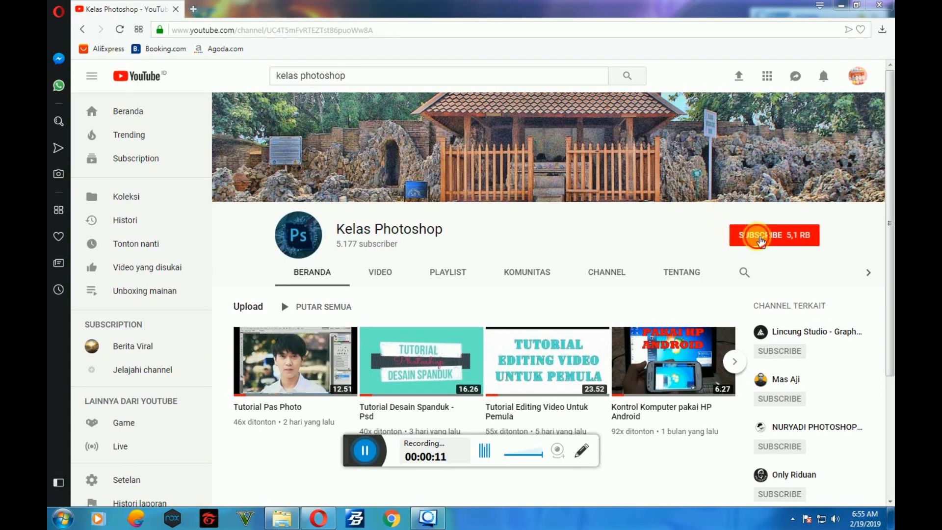
Step: Subscribe to the Kelas Photoshop channel and turn on notifications for its new videos
left_click(761, 238)
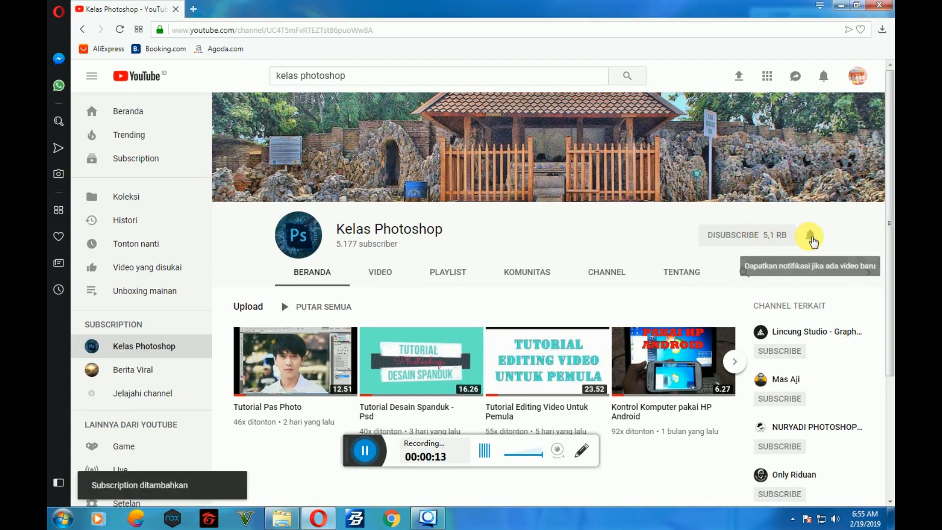
left_click(811, 241)
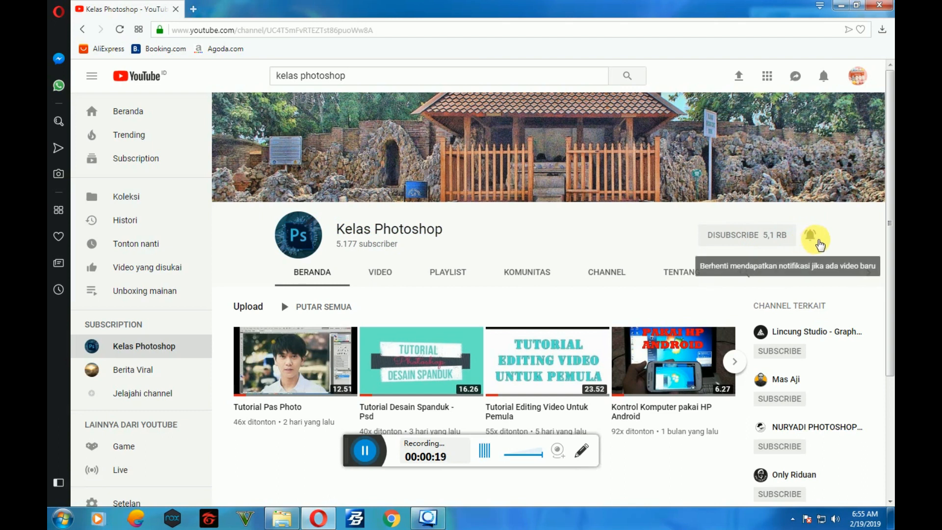
left_click(370, 458)
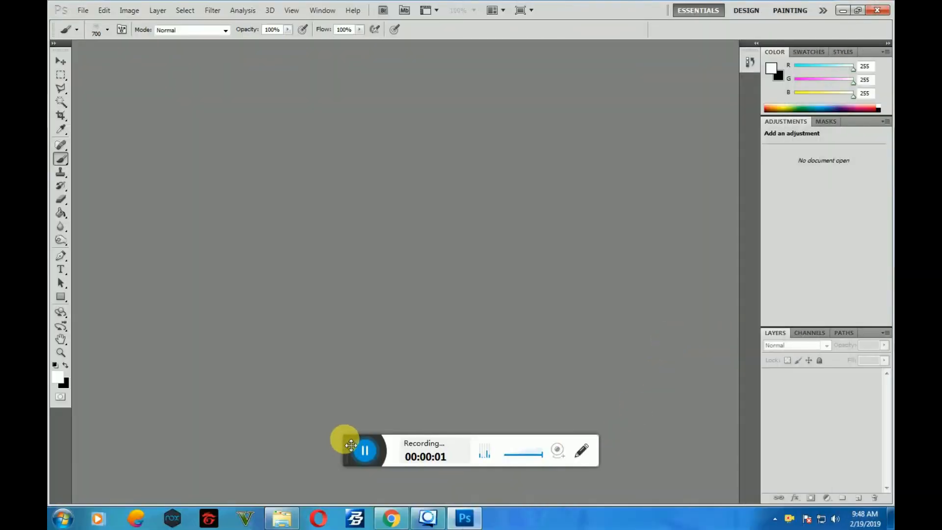
Step: Switch to Photoshop and open the portrait photo of the blonde woman from the file folder
left_click_drag(343, 438, 579, 16)
left_click(282, 518)
left_click_drag(181, 98, 431, 336)
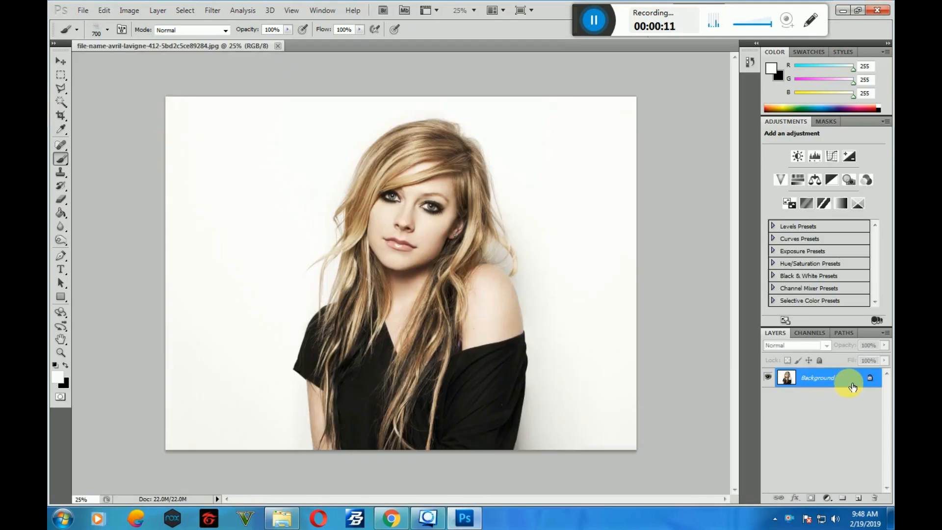
Step: Convert the locked Background into a regular layer named Layer 0 and duplicate it
double_click(833, 378)
left_click(573, 163)
key("ctrl+j")
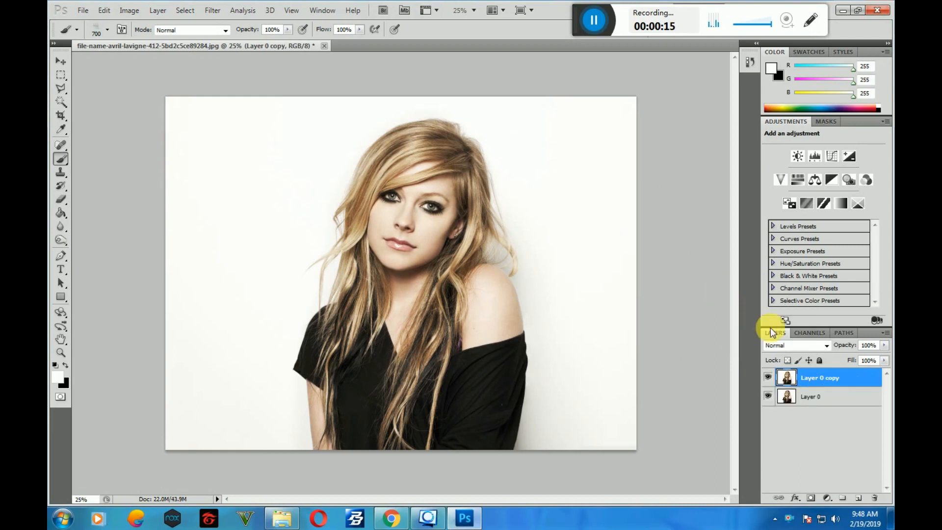
Step: Add a new layer between Layer 0 and Layer 0 copy and fill it with white
left_click(857, 498)
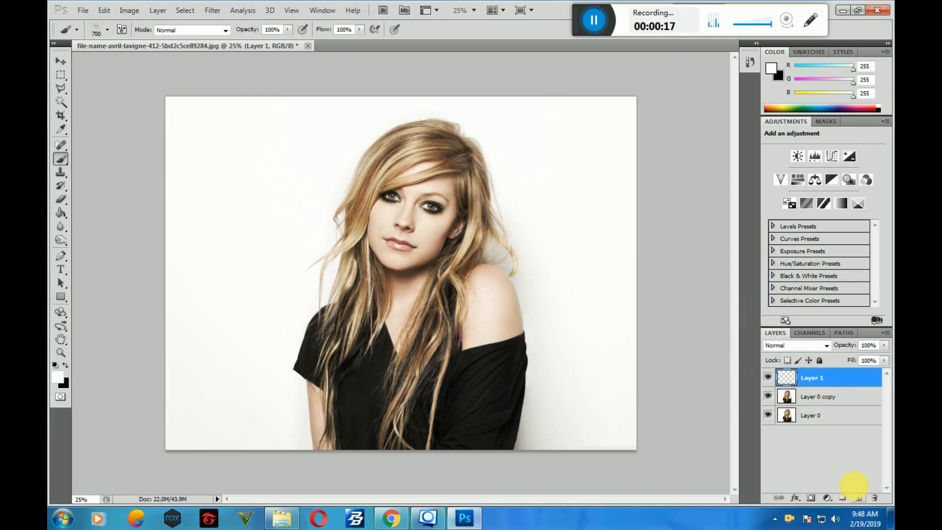
left_click_drag(817, 395, 825, 406)
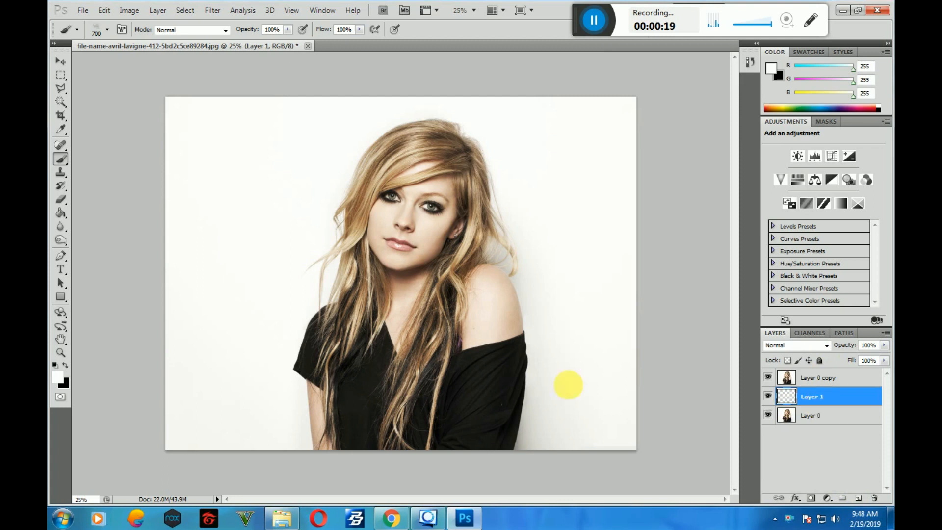
left_click(61, 212)
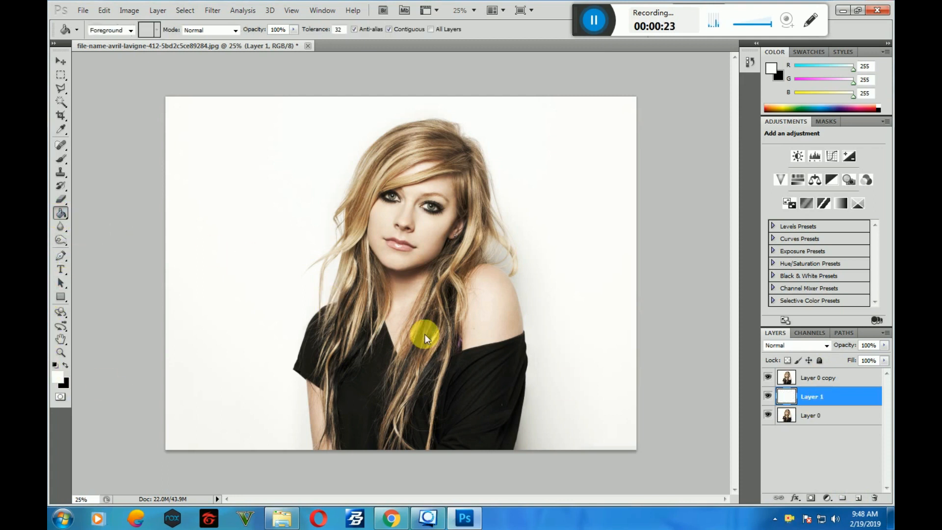
left_click(63, 61)
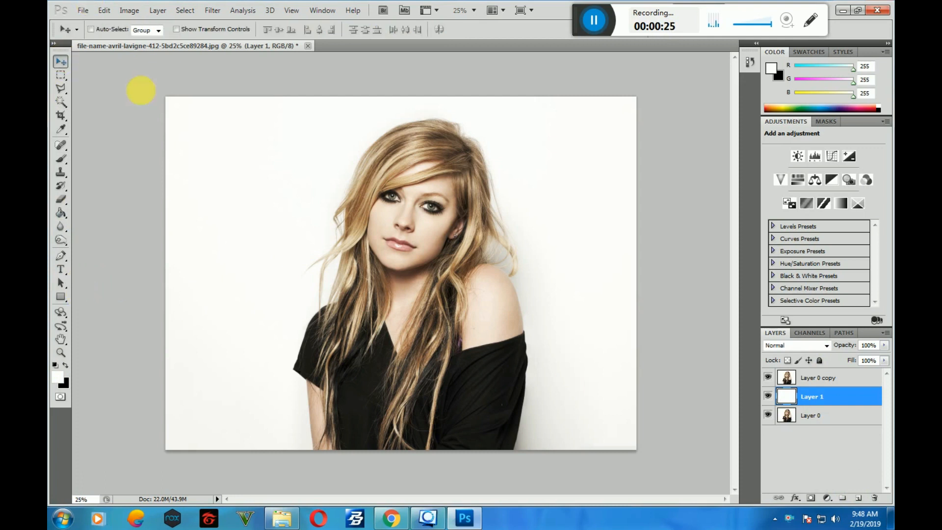
Step: On Layer 0 copy, delete the pale backdrop around the woman and beside her hair using the Magic Wand at tolerance 32
left_click(827, 378)
left_click(61, 101)
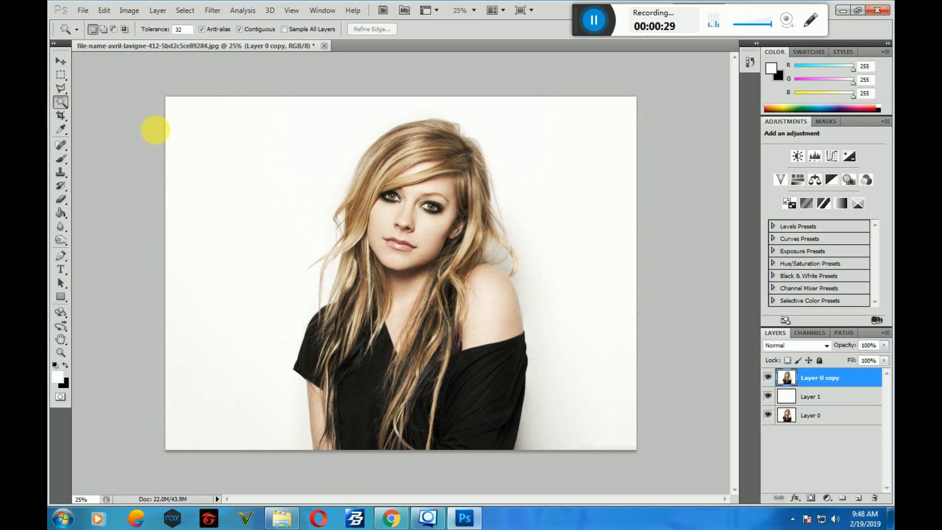
left_click(208, 140)
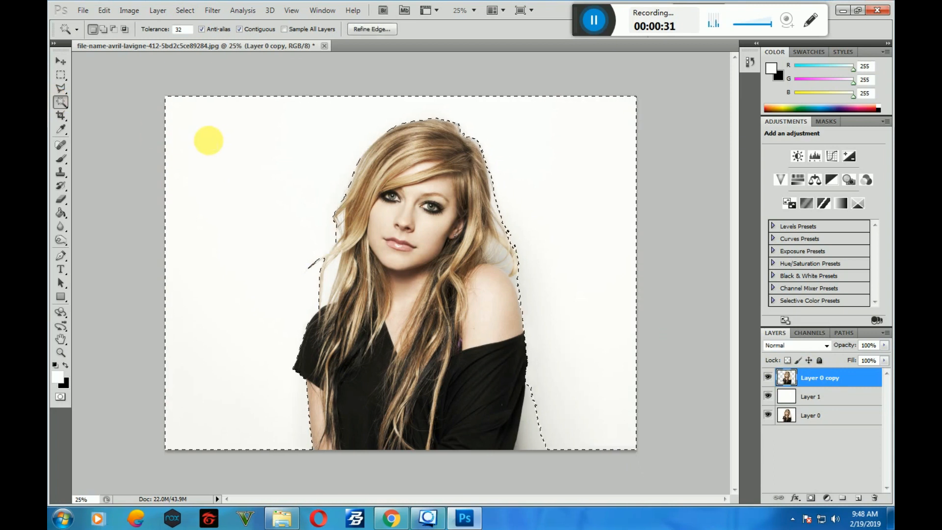
key("Delete")
left_click(335, 274)
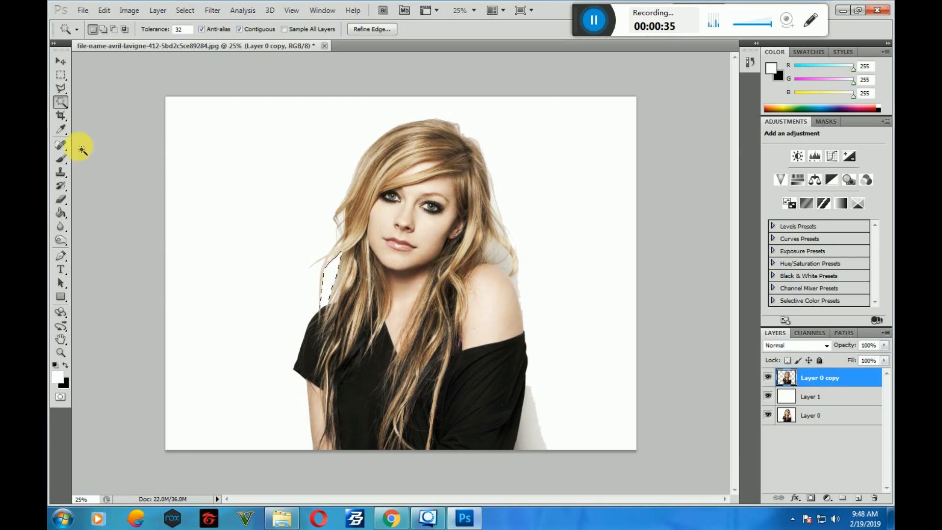
key("ctrl+d")
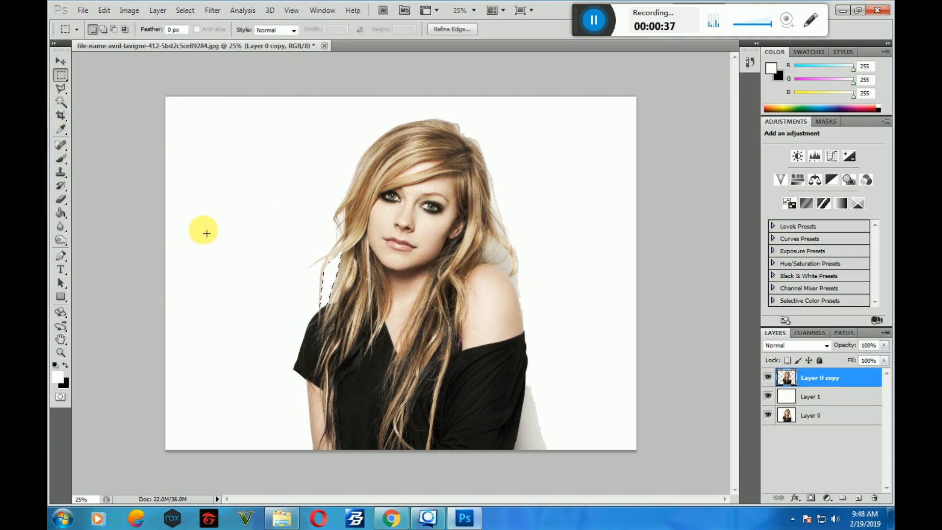
Step: Erase part of the grey shadow beside the lower black sleeve with a 175 px Eraser, undoing the last stroke
left_click(62, 200)
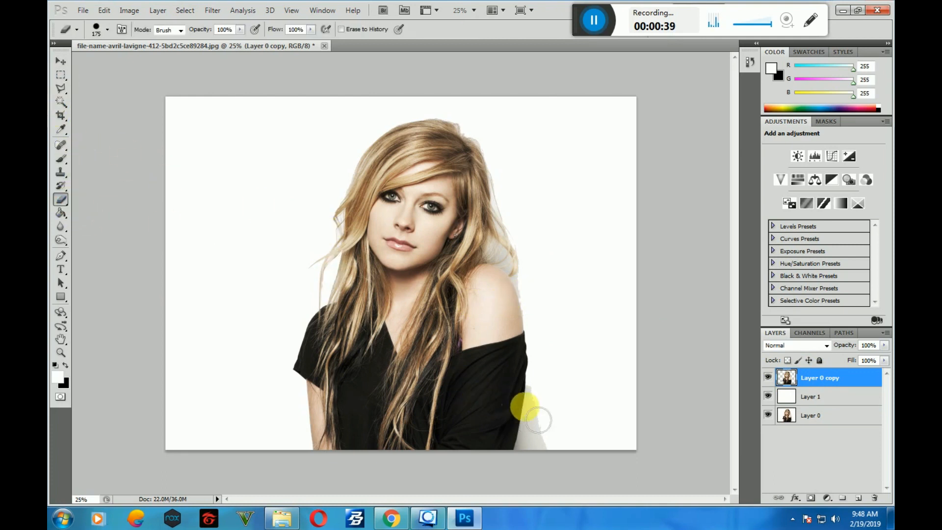
mouse_move(574, 446)
left_mouse_down()
mouse_move(556, 464)
mouse_move(558, 434)
mouse_move(542, 466)
left_mouse_up()
key("ctrl+plus")
key("ctrl+plus")
key("ctrl+plus")
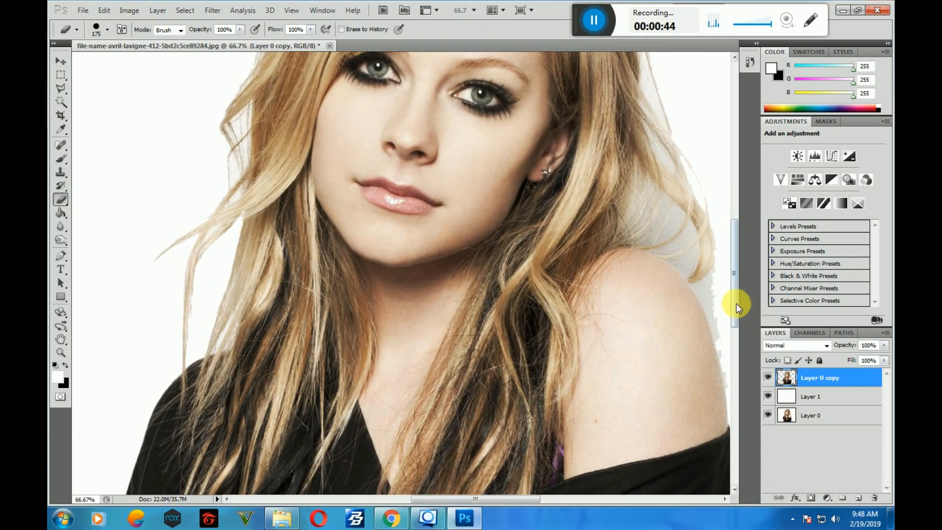
left_click_drag(736, 306, 737, 407)
left_click_drag(482, 498, 557, 486)
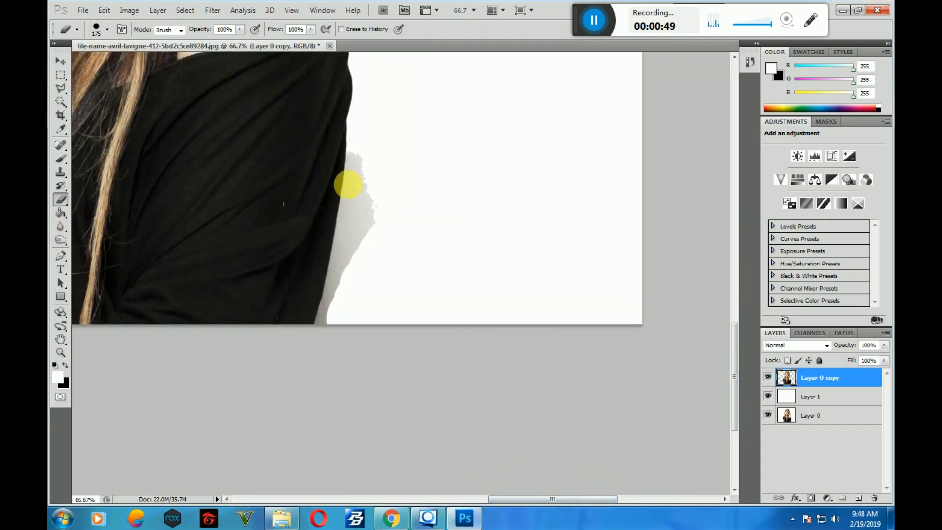
left_click(380, 158)
left_click_drag(380, 158, 370, 210)
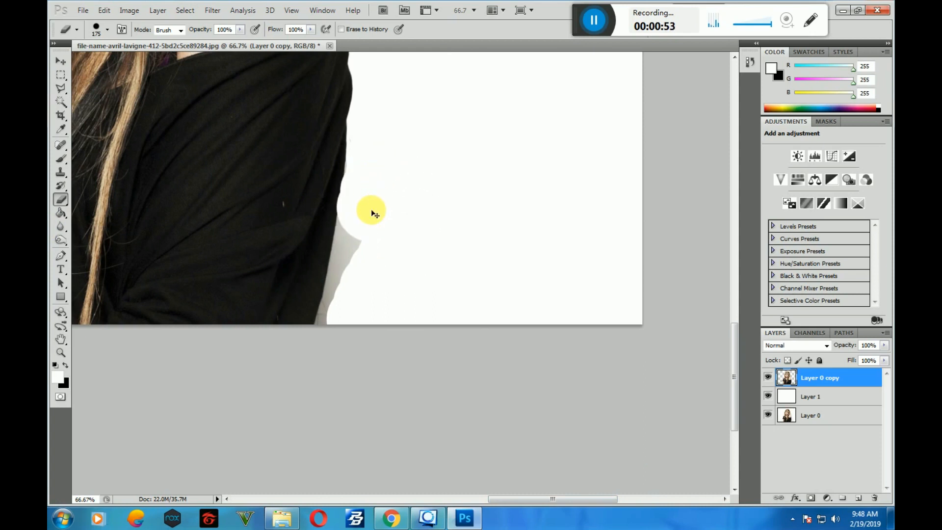
key("ctrl+z")
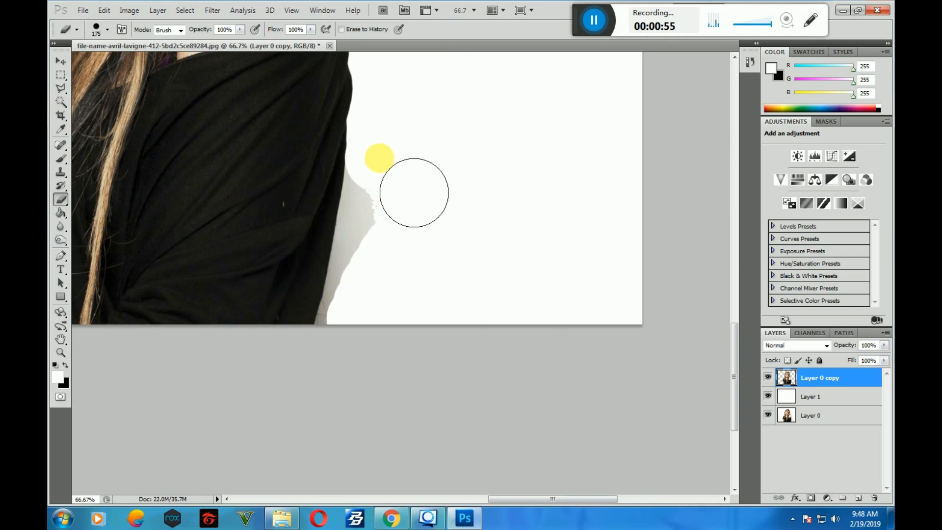
Step: Outline the remaining grey shadow beside the lower black sleeve with the Polygonal Lasso and delete it
left_click(61, 88)
left_click(426, 202)
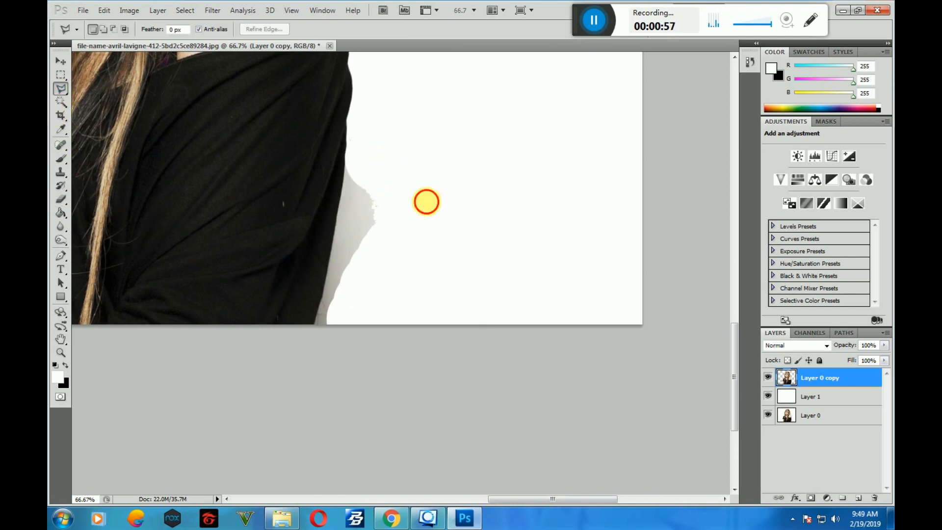
left_click(346, 164)
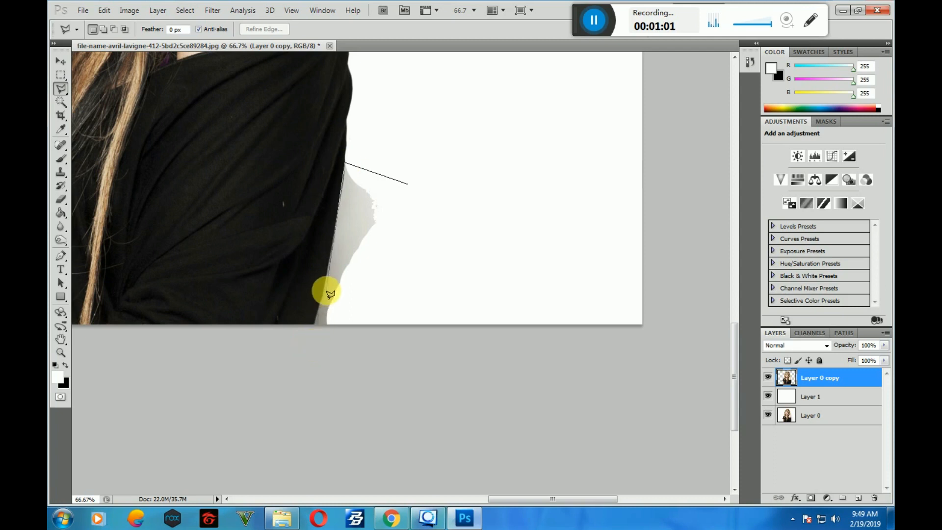
left_click(311, 338)
left_click(411, 331)
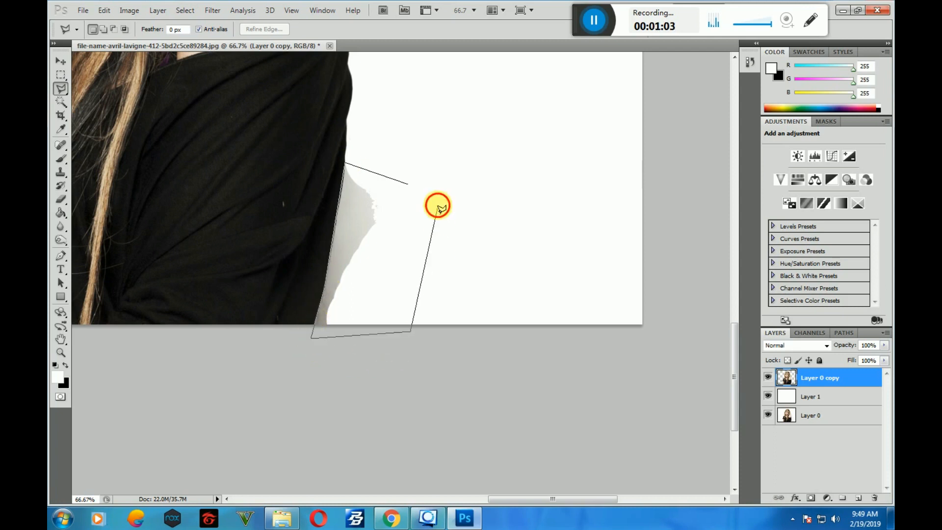
left_click(437, 200)
left_click(407, 185)
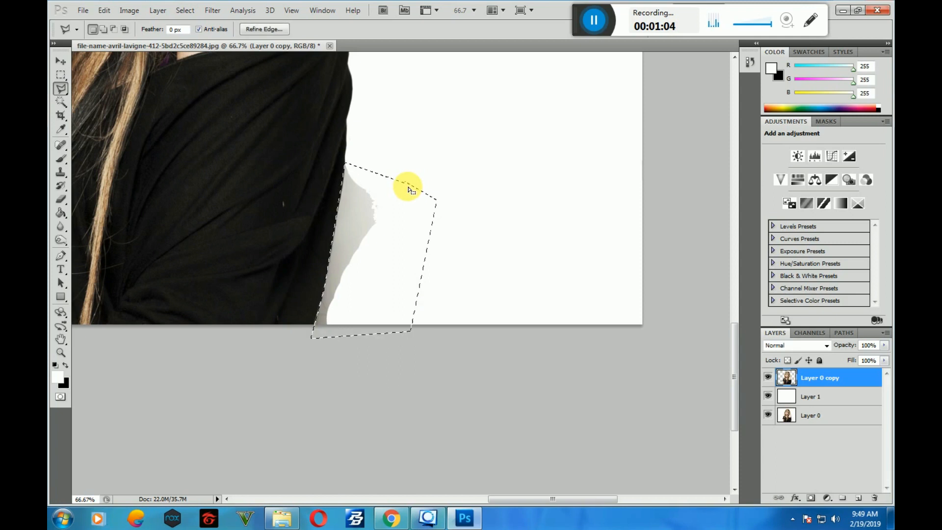
key("Delete")
Step: Outline the grey fringe along the bare shoulder with the Polygonal Lasso, delete it and clear the selection
scroll(463, 196, "up", 3)
scroll(456, 225, "up", 10)
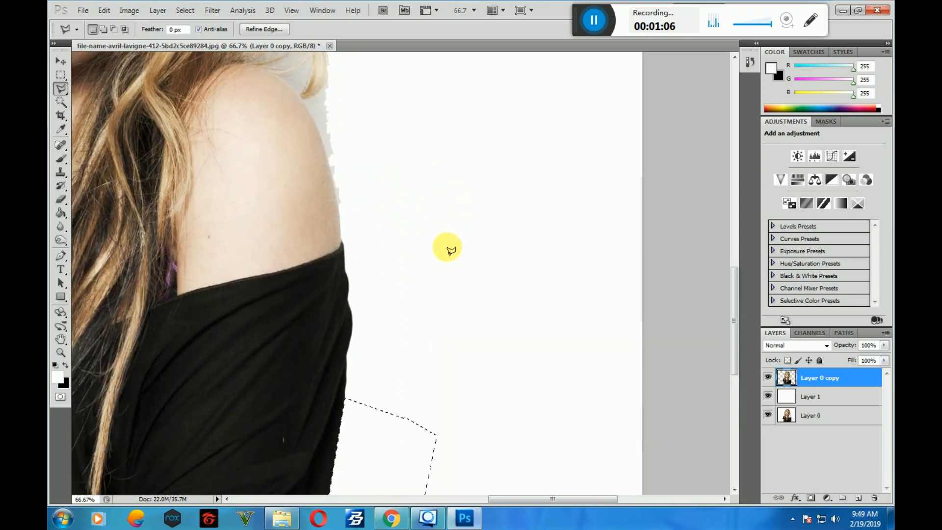
left_click(399, 103)
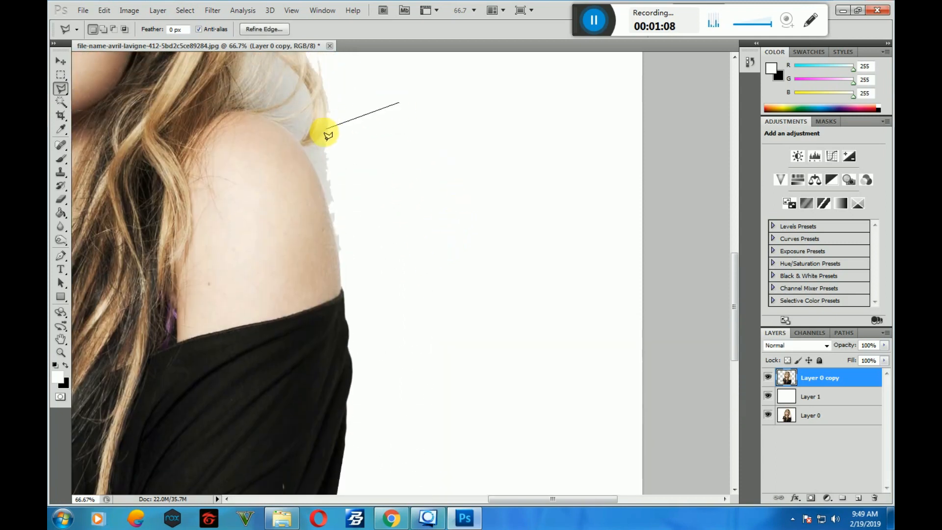
left_click(303, 146)
left_click(321, 179)
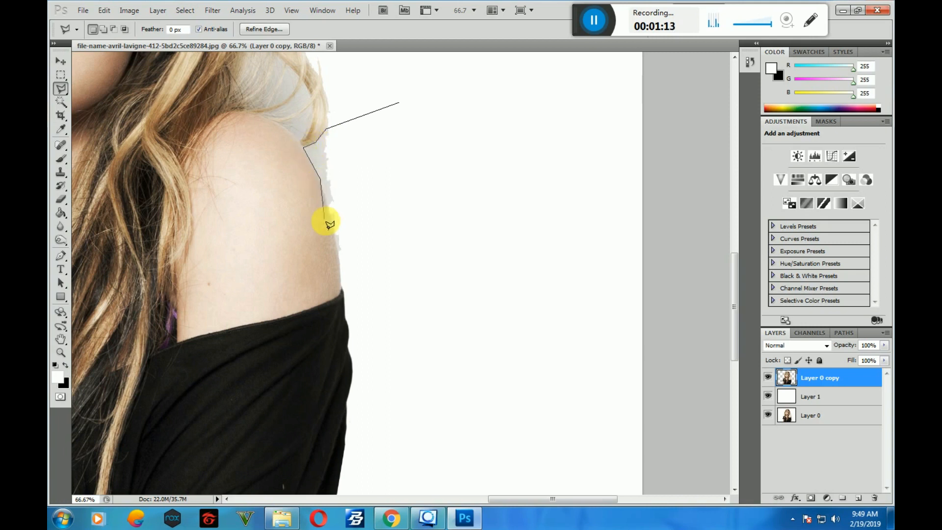
left_click(332, 226)
left_click(343, 273)
left_click(476, 121)
left_click(399, 103)
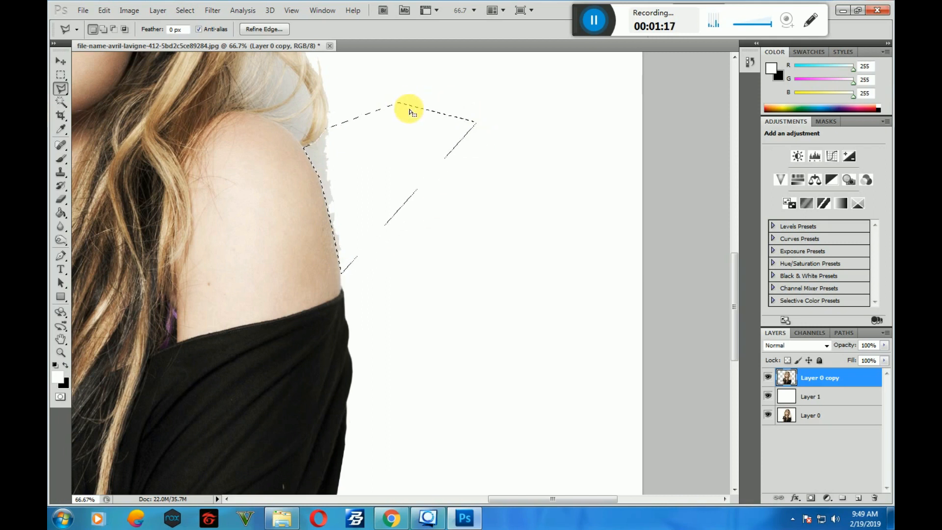
scroll(516, 255, "up", 5)
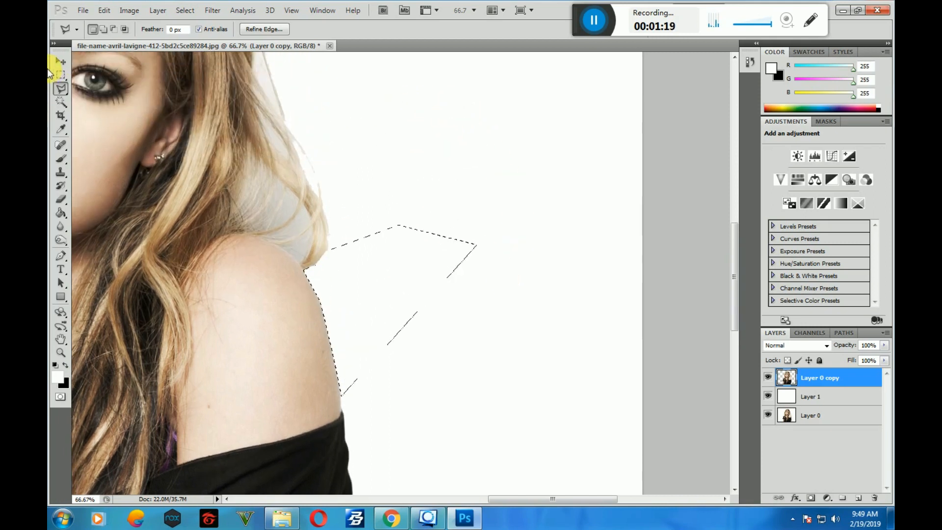
left_click(60, 75)
left_click(569, 234)
Step: Duplicate the cleaned-up cutout layer, Layer 0 copy
key("ctrl+minus")
key("ctrl+minus")
key("ctrl+minus")
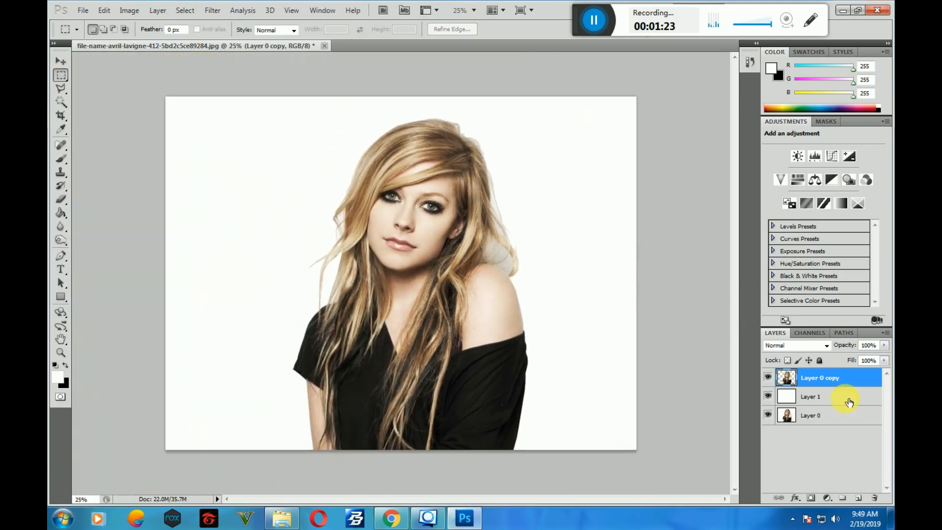
key("ctrl+j")
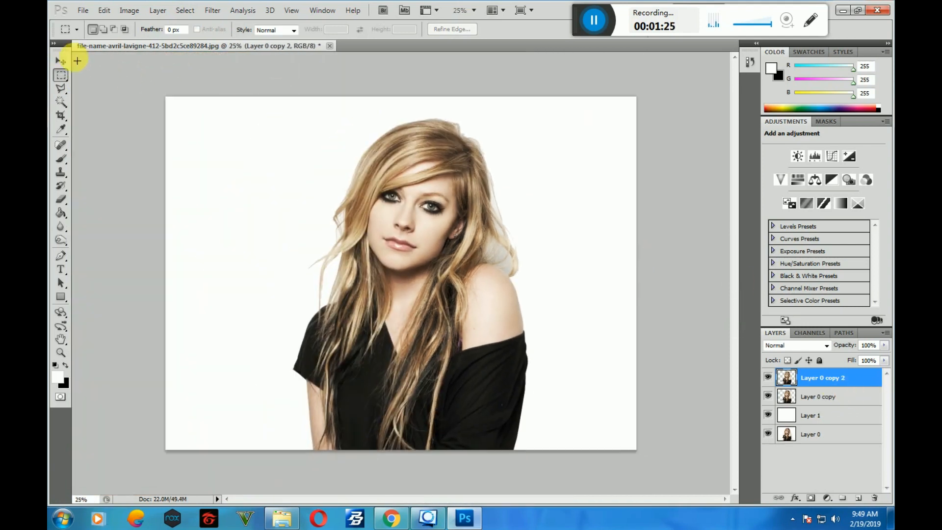
Step: Open the Liquify filter for the lower cutout layer, Layer 0 copy
left_click(59, 63)
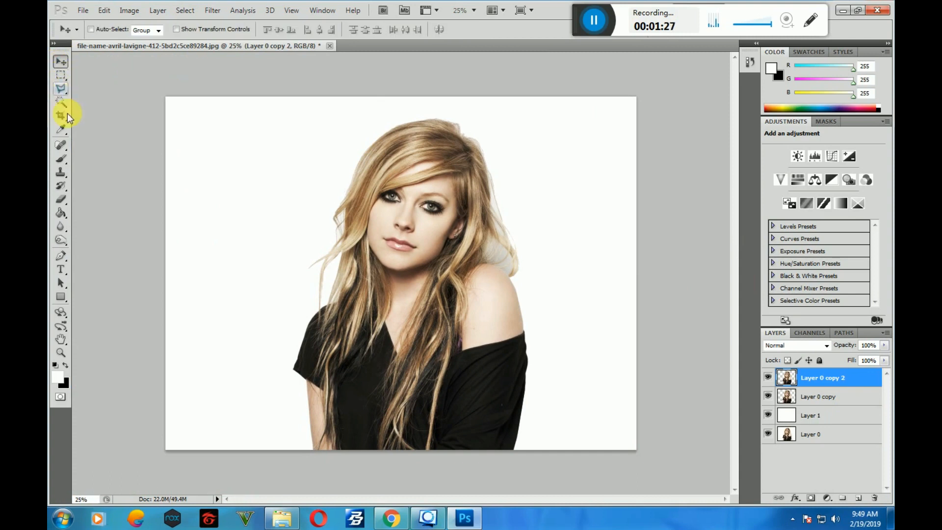
left_click(802, 395)
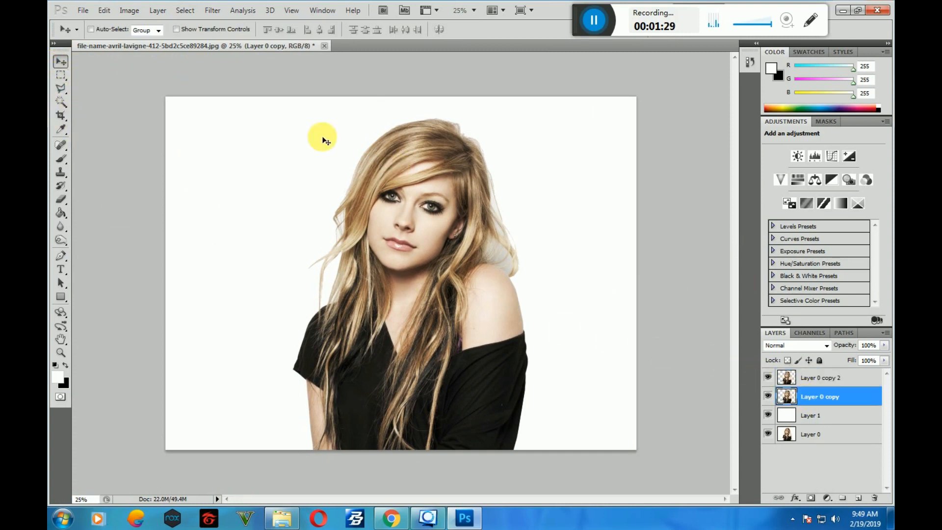
left_click(205, 11)
left_click(243, 75)
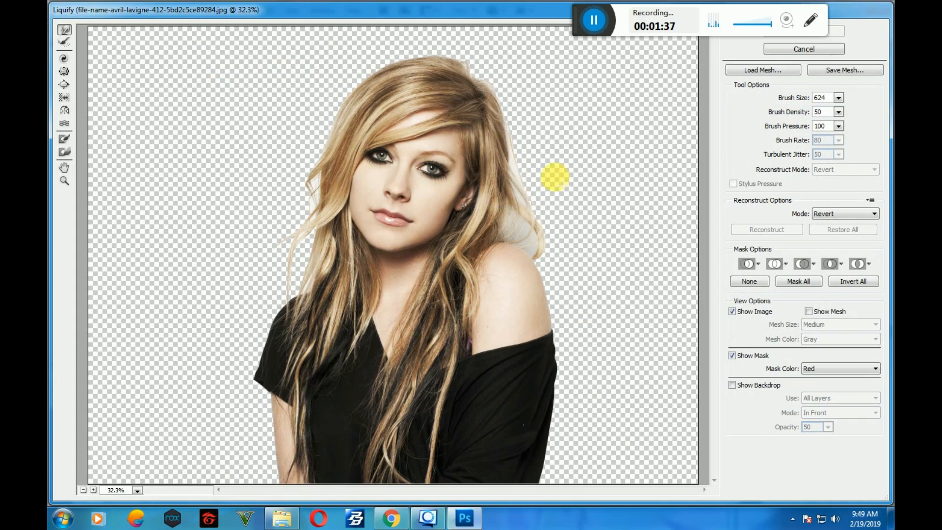
Step: Increase the Liquify brush size to 1230
key("bracketright")
key("bracketright")
key("bracketright")
key("bracketright")
key("bracketright")
key("bracketright")
key("bracketright")
key("bracketright")
key("bracketright")
key("bracketright")
key("bracketright")
key("bracketright")
key("bracketright")
key("bracketright")
key("bracketright")
key("bracketright")
key("bracketright")
key("bracketright")
key("bracketright")
key("bracketright")
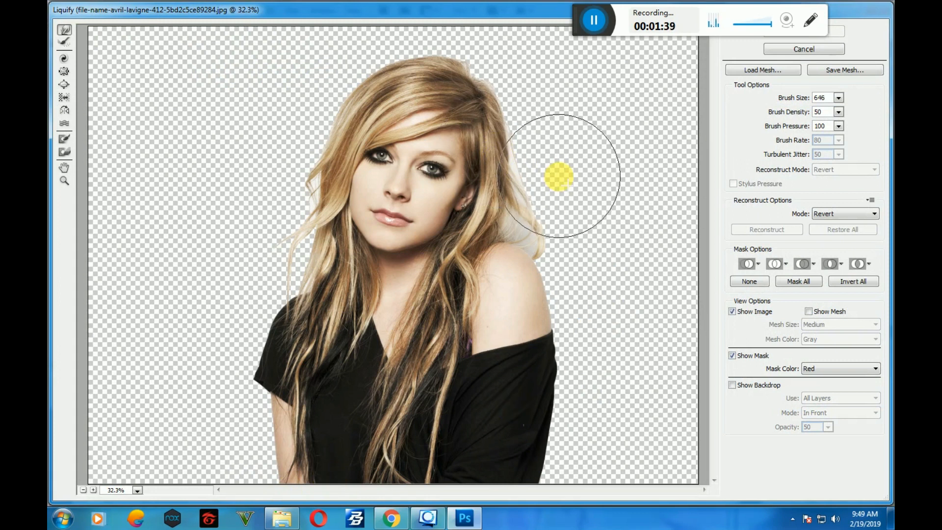
left_click(839, 98)
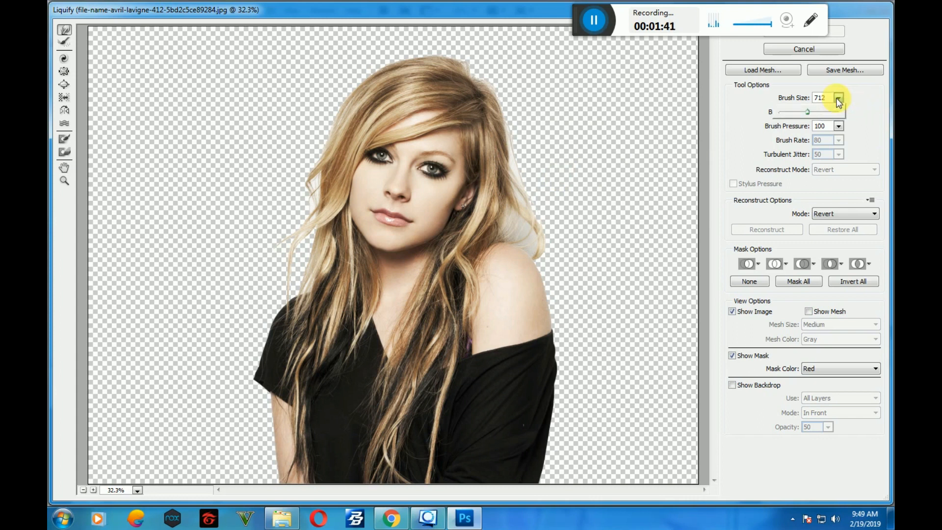
left_click_drag(832, 113, 828, 112)
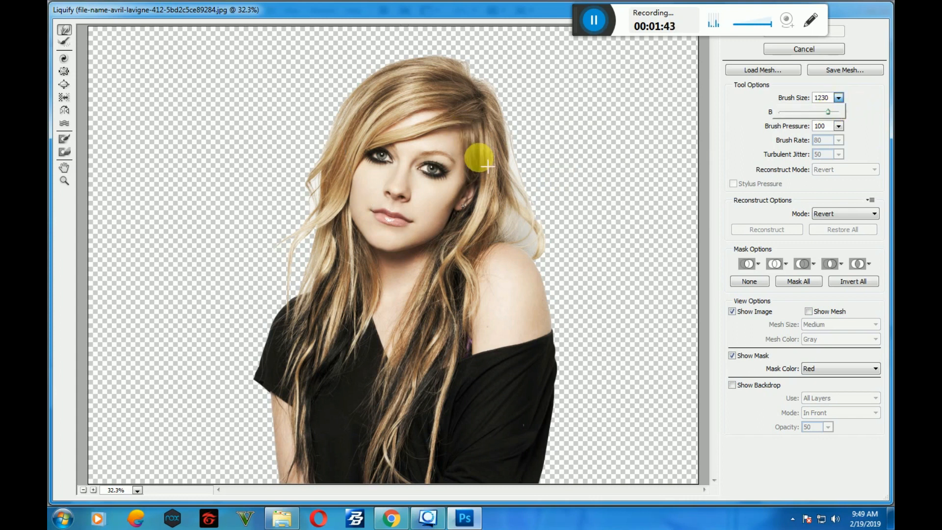
Step: Push the face, hair, bare shoulder and black top out past the image's right edge with Liquify's Forward Warp tool and apply the distortion
left_click(451, 178)
mouse_move(460, 187)
left_mouse_down()
mouse_move(600, 158)
mouse_move(597, 147)
mouse_move(464, 97)
mouse_move(565, 61)
mouse_move(599, 59)
mouse_move(538, 168)
mouse_move(679, 172)
mouse_move(657, 153)
left_mouse_up()
mouse_move(618, 100)
left_mouse_down()
mouse_move(708, 60)
mouse_move(755, 46)
left_mouse_up()
mouse_move(516, 278)
left_mouse_down()
mouse_move(477, 269)
mouse_move(593, 283)
mouse_move(750, 263)
left_mouse_up()
mouse_move(502, 403)
left_mouse_down()
mouse_move(685, 422)
mouse_move(629, 360)
mouse_move(761, 350)
mouse_move(631, 426)
mouse_move(583, 438)
mouse_move(559, 475)
mouse_move(736, 509)
left_mouse_up()
left_click_drag(668, 344, 714, 347)
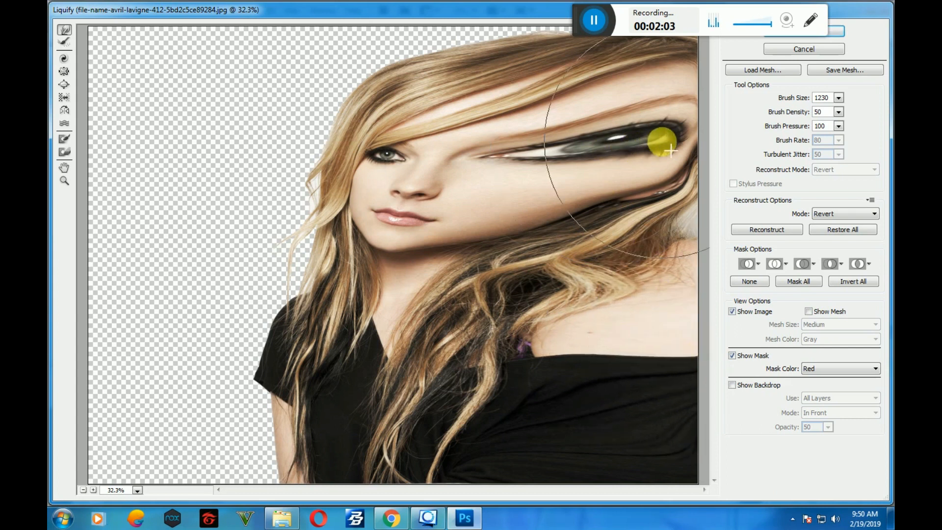
mouse_move(673, 210)
left_mouse_down()
mouse_move(710, 208)
mouse_move(667, 241)
mouse_move(711, 231)
left_mouse_up()
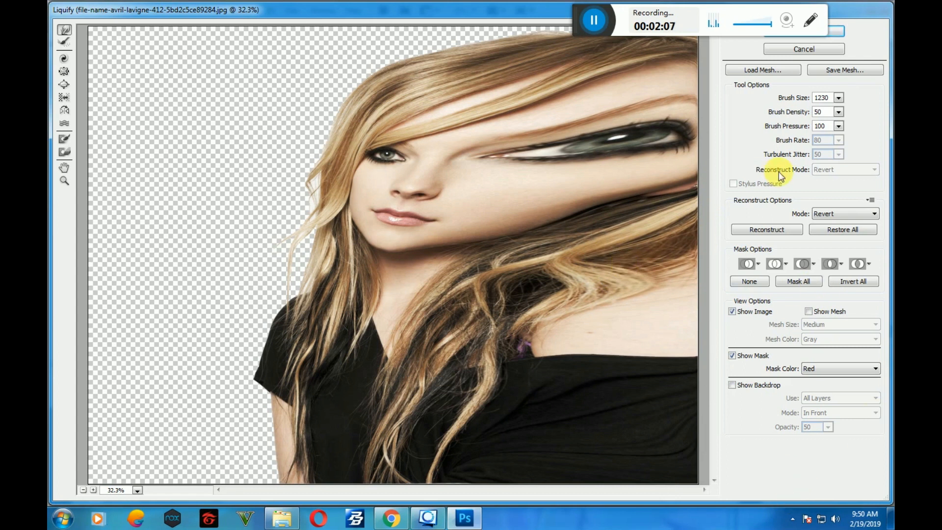
left_click(841, 32)
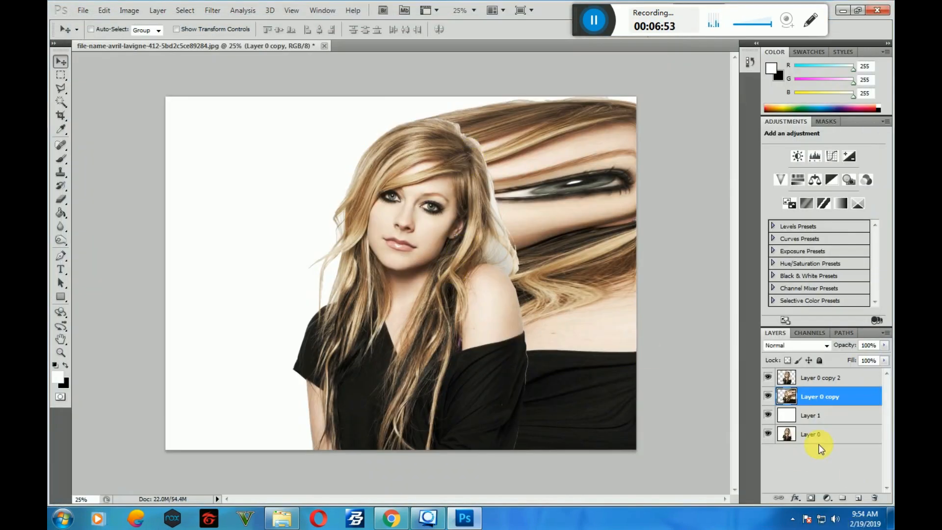
Step: Add white layer masks to the distorted Layer 0 copy and to Layer 0 copy 2
left_click(818, 499)
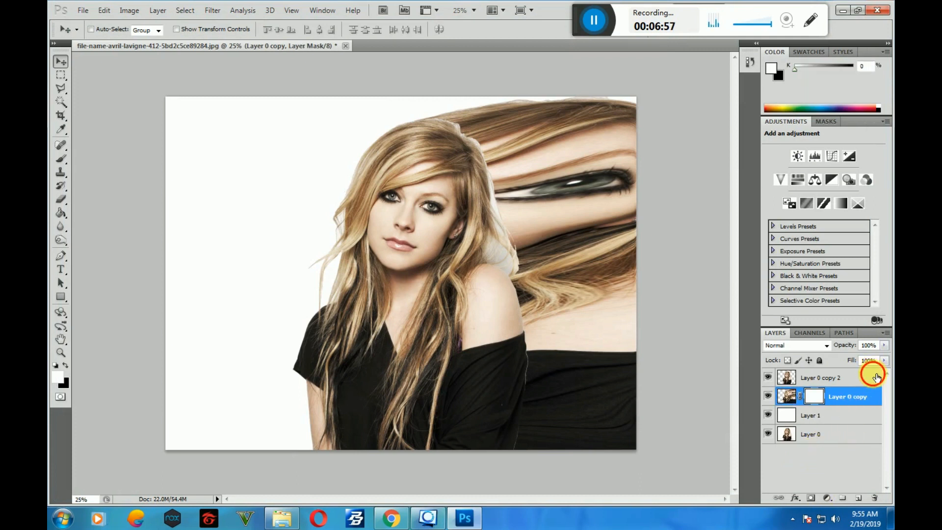
left_click(876, 377)
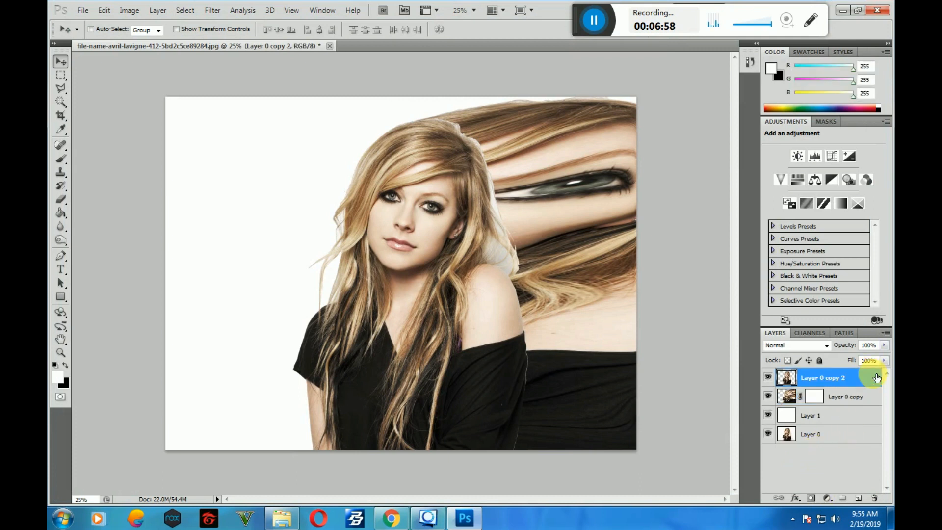
left_click(811, 498)
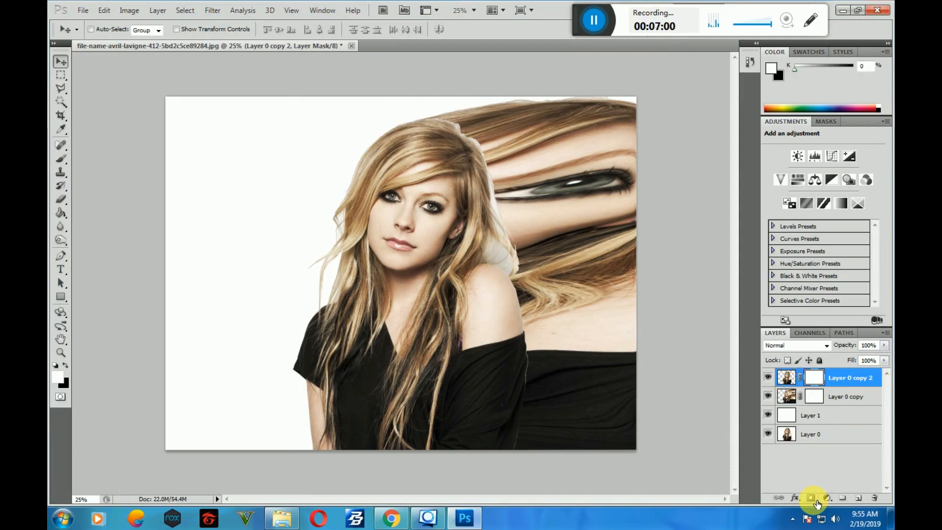
Step: Fill the mask of Layer 0 copy with black using the Paint Bucket to hide the distorted cutout
left_click(816, 397)
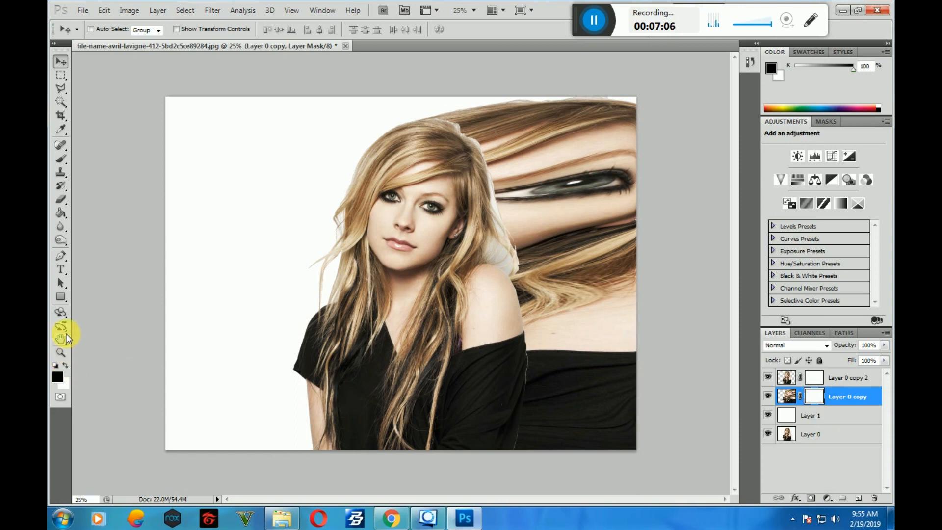
left_click(60, 214)
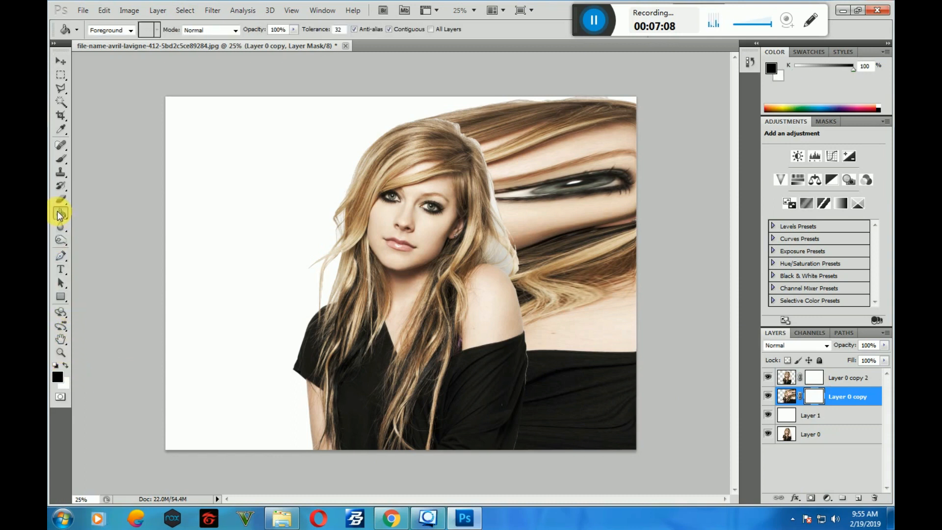
left_click(462, 296)
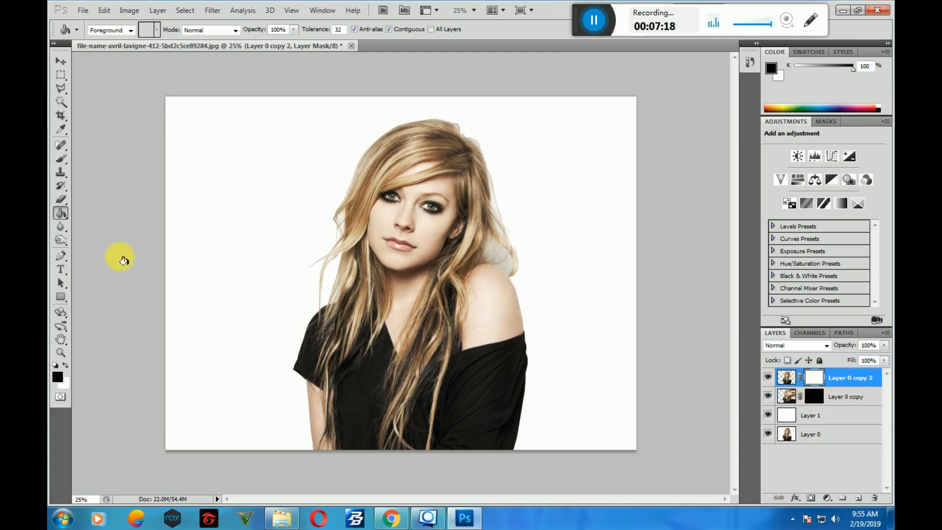
Step: Choose a 2500 px particle splatter brush for the Layer 0 copy 2 mask, test one stamp over the face and undo it
left_click(60, 161)
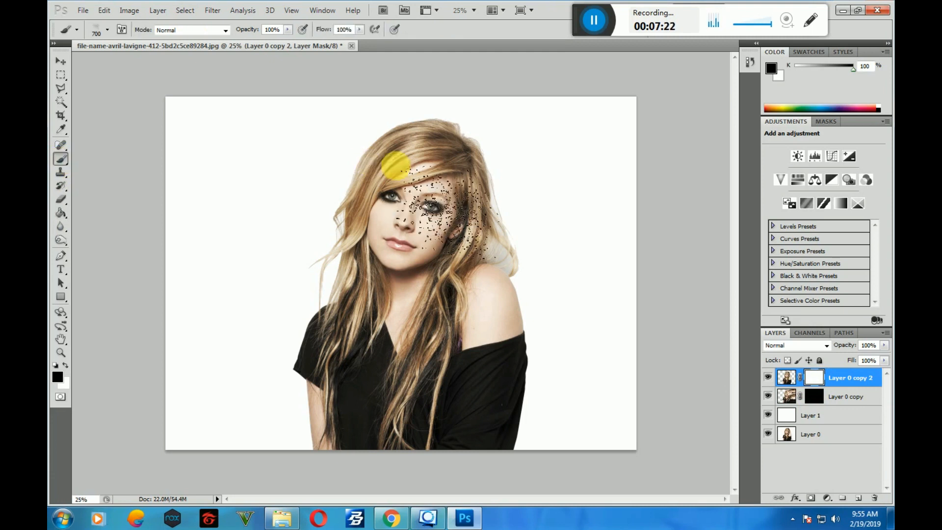
left_click(107, 30)
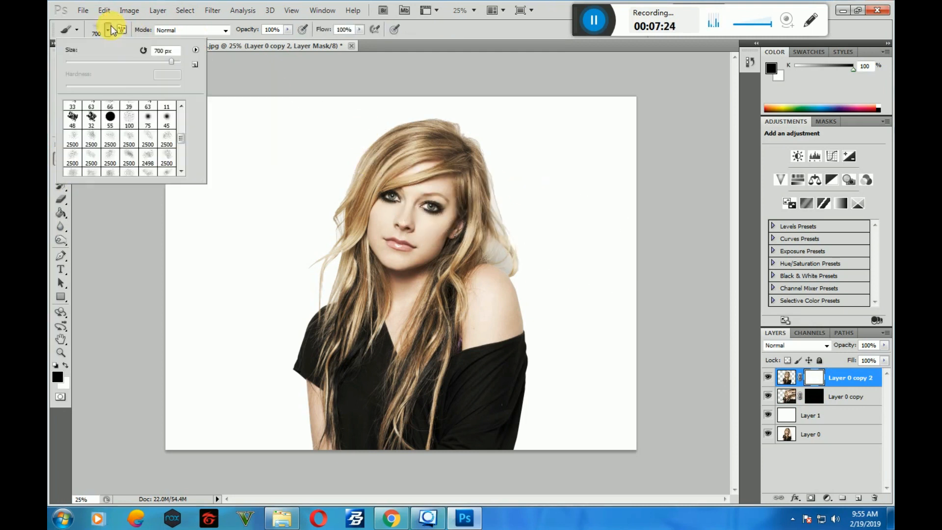
scroll(140, 129, "down", 1)
scroll(137, 147, "down", 1)
scroll(144, 154, "down", 1)
scroll(147, 148, "up", 1)
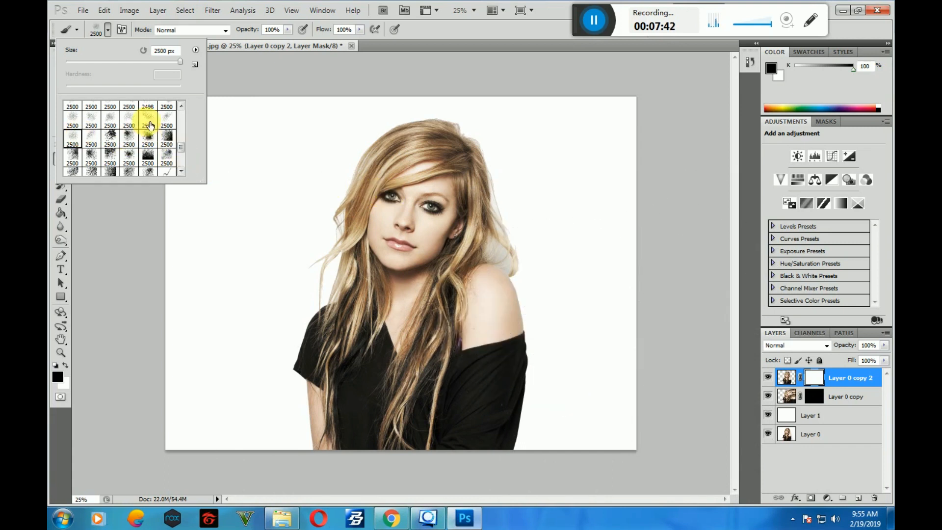
left_click(78, 119)
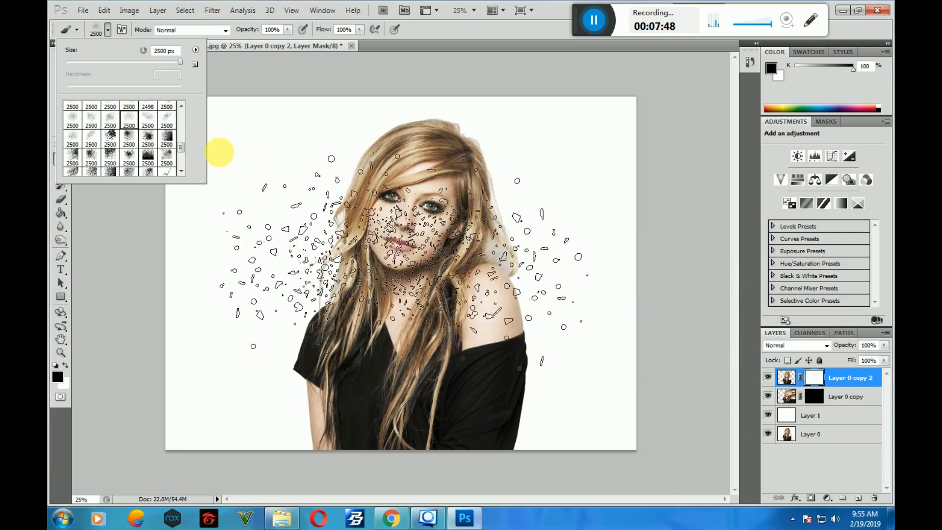
scroll(161, 148, "up", 1)
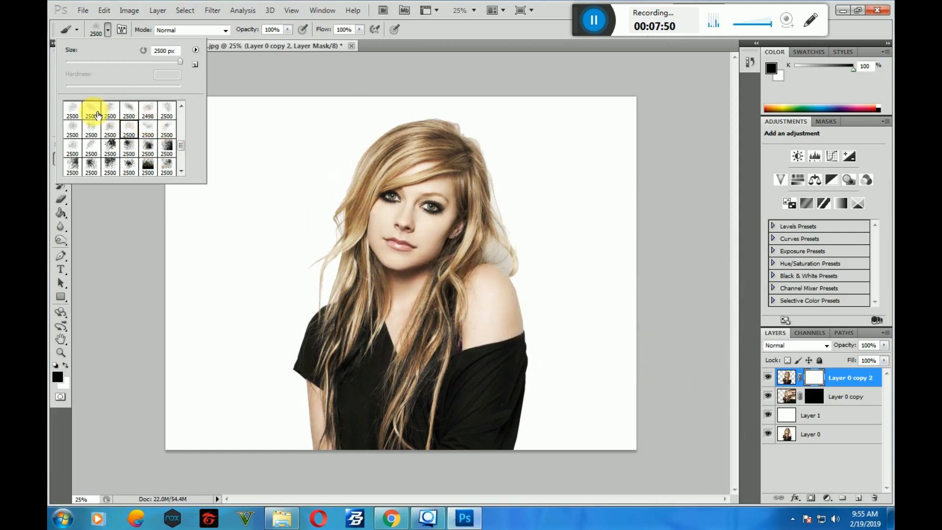
scroll(93, 122, "up", 1)
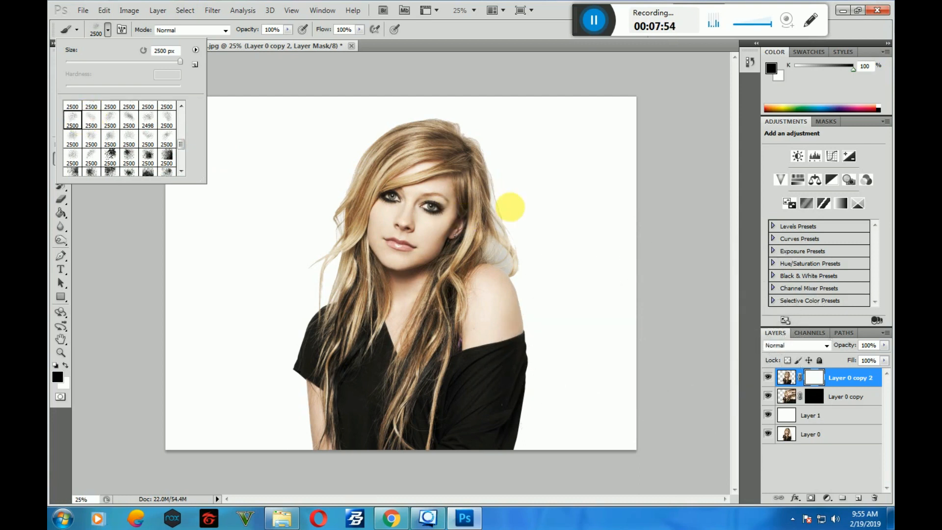
left_click(504, 196)
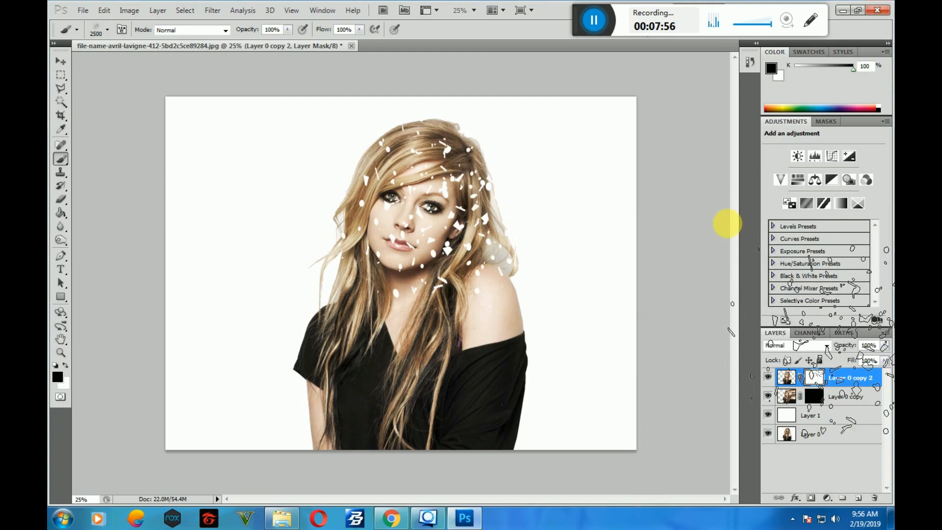
key("ctrl+z")
Step: Paint black splatter with a 600 px brush on the Layer 0 copy 2 mask over the right-hand hair, bare shoulder and sleeve
key("bracketleft")
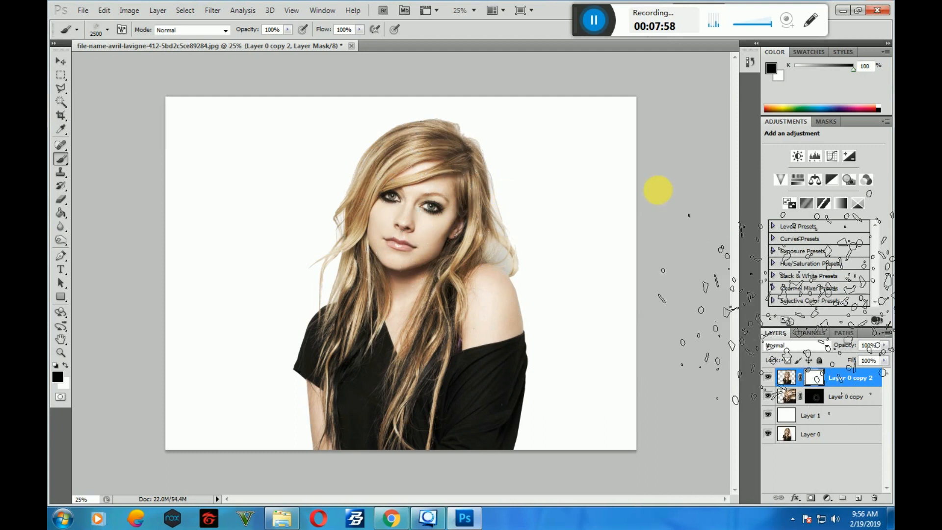
key("bracketleft")
key("bracketleft")
key("bracketleft")
key("bracketleft")
key("bracketleft")
key("bracketleft")
key("bracketleft")
key("bracketleft")
key("bracketleft")
key("bracketleft")
key("bracketleft")
key("bracketleft")
key("bracketleft")
key("bracketleft")
key("bracketleft")
key("bracketleft")
key("bracketleft")
key("bracketleft")
key("bracketleft")
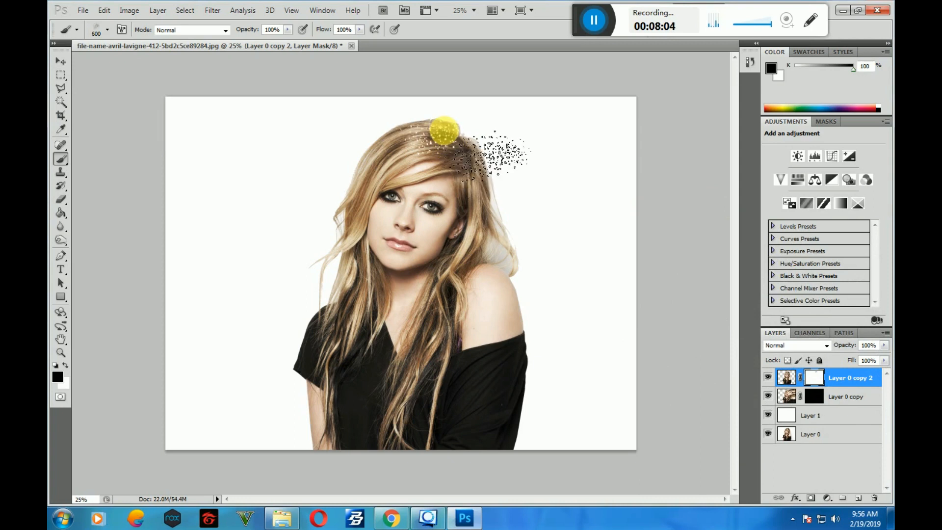
mouse_move(459, 137)
left_mouse_down()
mouse_move(508, 268)
mouse_move(497, 364)
mouse_move(507, 460)
mouse_move(480, 447)
mouse_move(473, 393)
left_mouse_up()
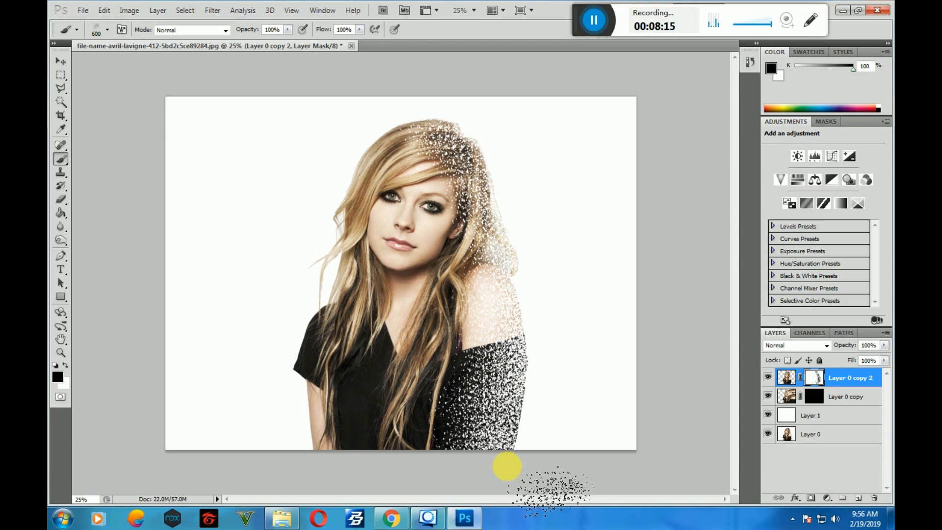
left_click(411, 131)
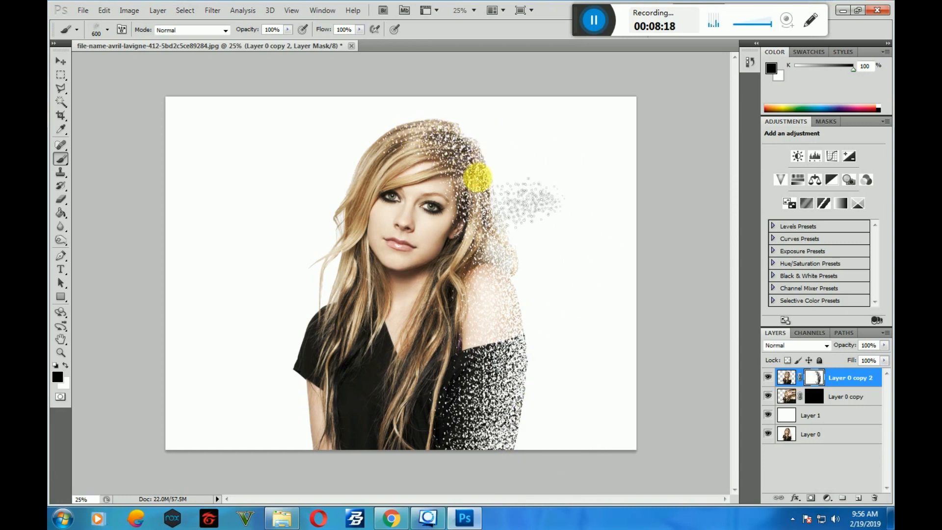
mouse_move(441, 138)
left_mouse_down()
mouse_move(494, 221)
mouse_move(491, 235)
mouse_move(469, 242)
mouse_move(469, 233)
mouse_move(484, 206)
mouse_move(488, 271)
left_mouse_up()
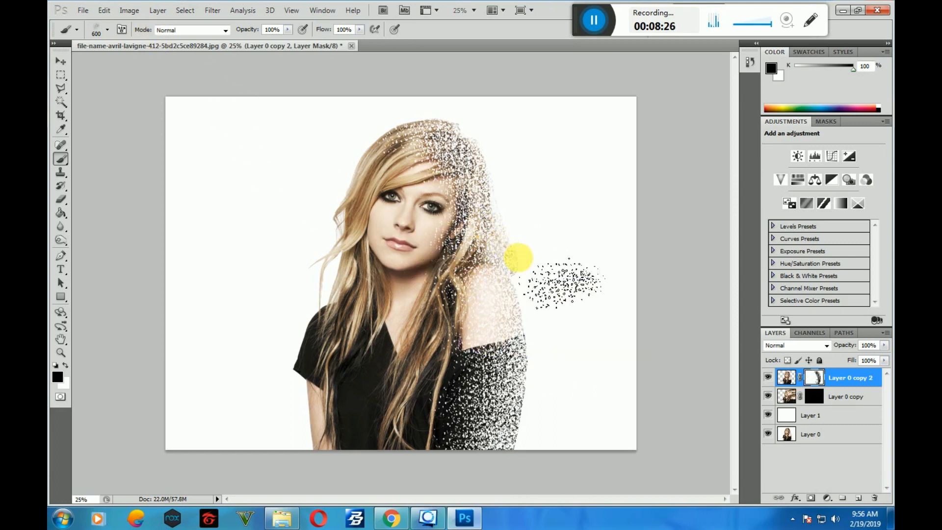
Step: Switch to another splatter brush at 700 px and erase more of the outer hair, shoulder and sleeve on the Layer 0 copy 2 mask
left_click(108, 29)
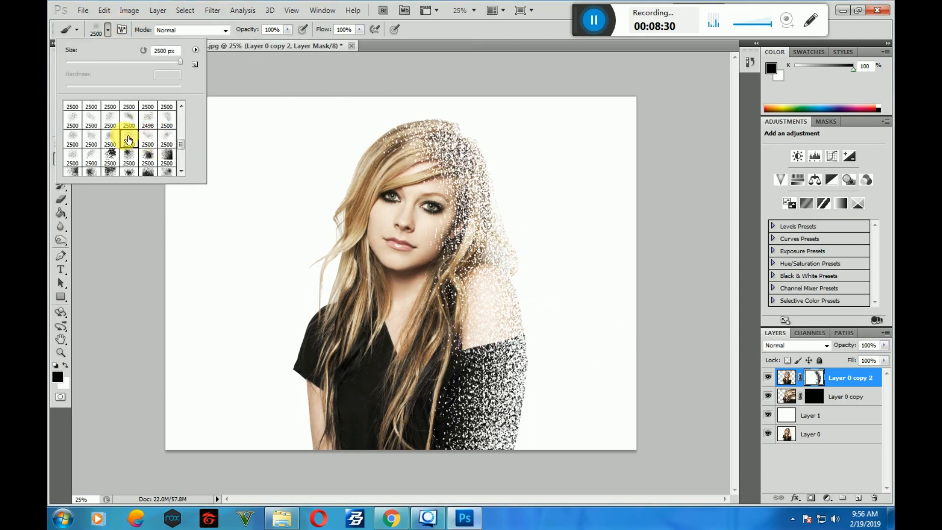
left_click(719, 265)
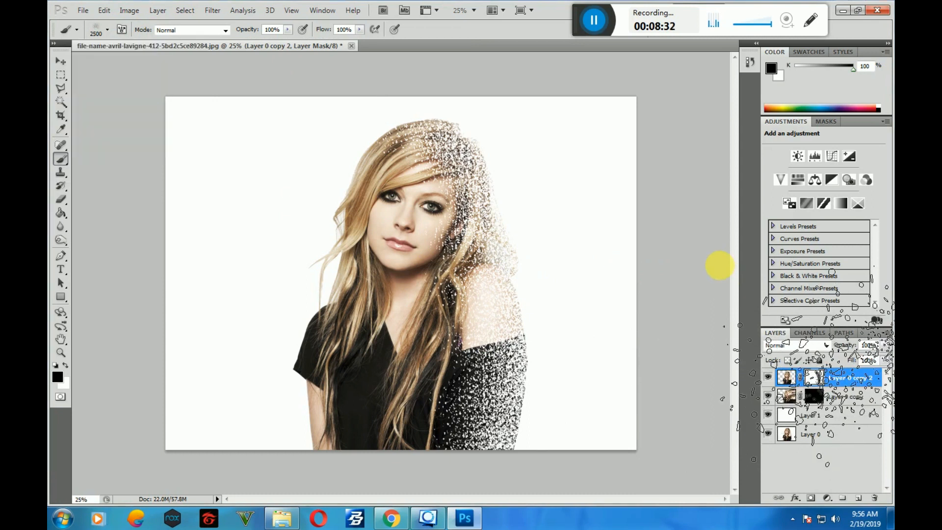
key("bracketleft")
key("bracketleft")
key("bracketleft")
key("bracketleft")
key("bracketleft")
key("bracketleft")
key("bracketleft")
key("bracketleft")
key("bracketleft")
key("bracketleft")
key("bracketleft")
key("bracketleft")
key("bracketleft")
key("bracketleft")
key("bracketleft")
key("bracketleft")
key("bracketleft")
key("bracketleft")
left_click(519, 259)
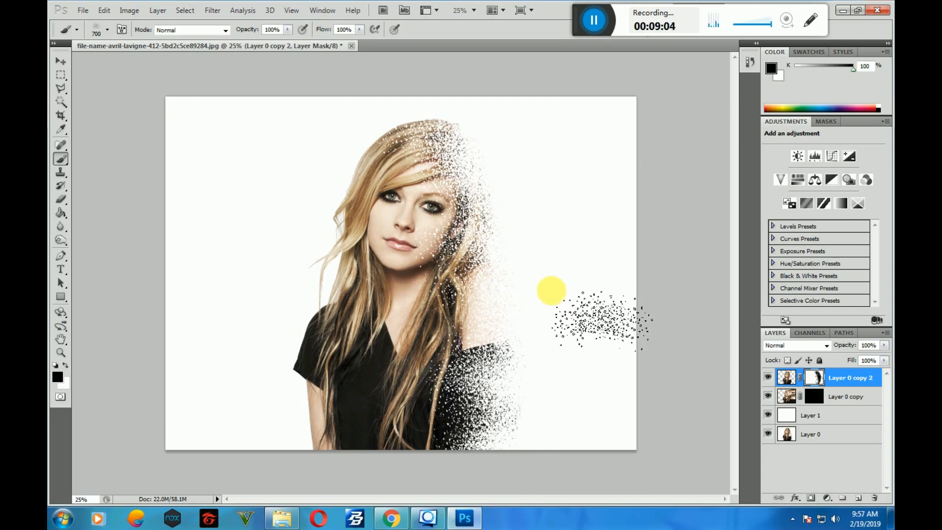
Step: Target the black mask of Layer 0 copy with white as the foreground colour and choose the 2498 px splatter brush
left_click(819, 405)
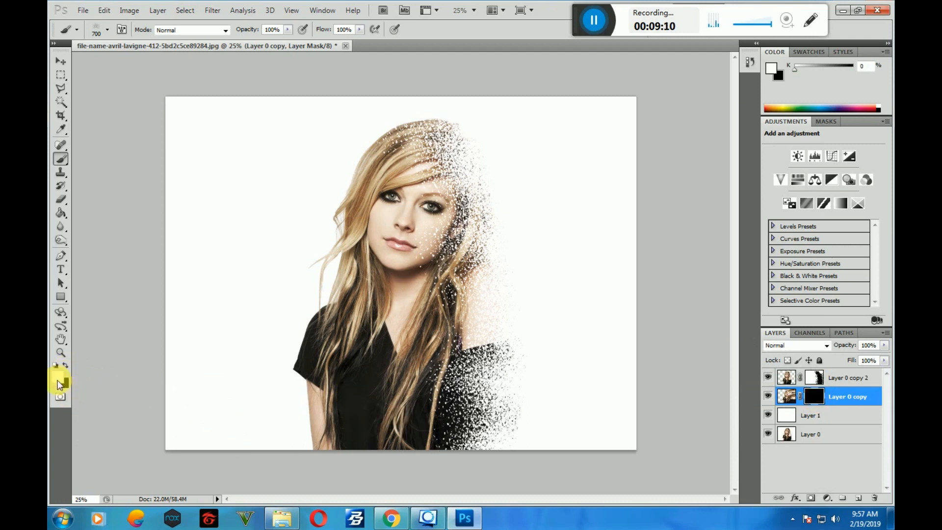
left_click(106, 30)
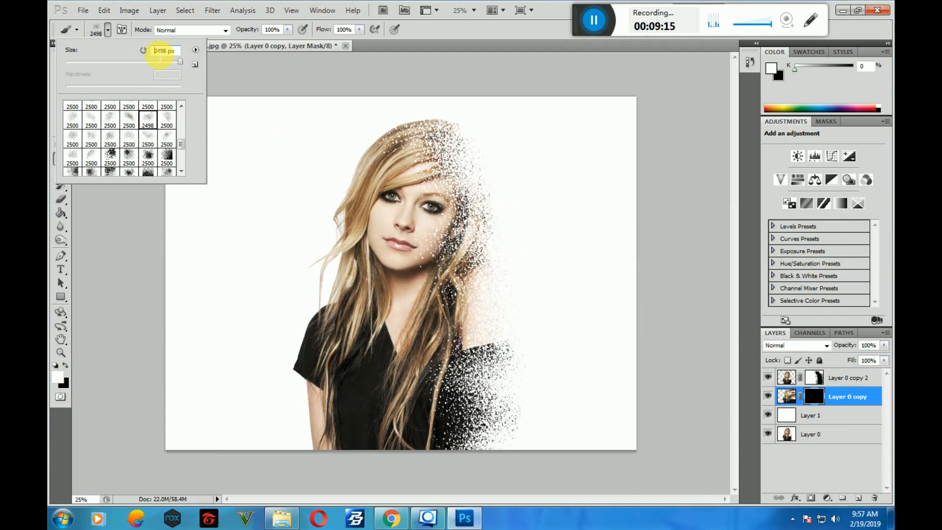
left_click(211, 59)
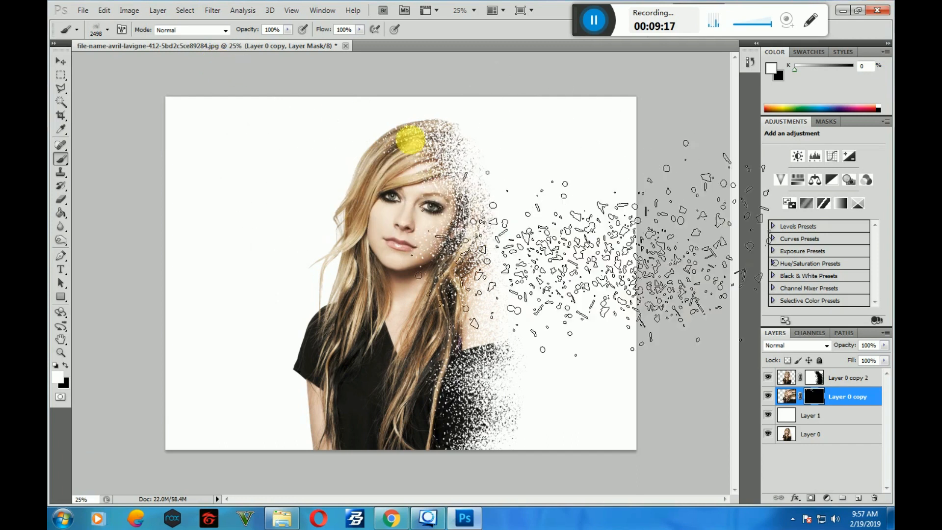
Step: Try revealing particles beside the head with the splatter brush at 1200 px on the Layer 0 copy mask, and undo the stroke
key("bracketleft")
key("bracketleft")
key("bracketleft")
key("bracketleft")
key("bracketleft")
key("bracketleft")
key("bracketleft")
key("bracketleft")
key("bracketleft")
key("bracketleft")
key("bracketleft")
key("bracketleft")
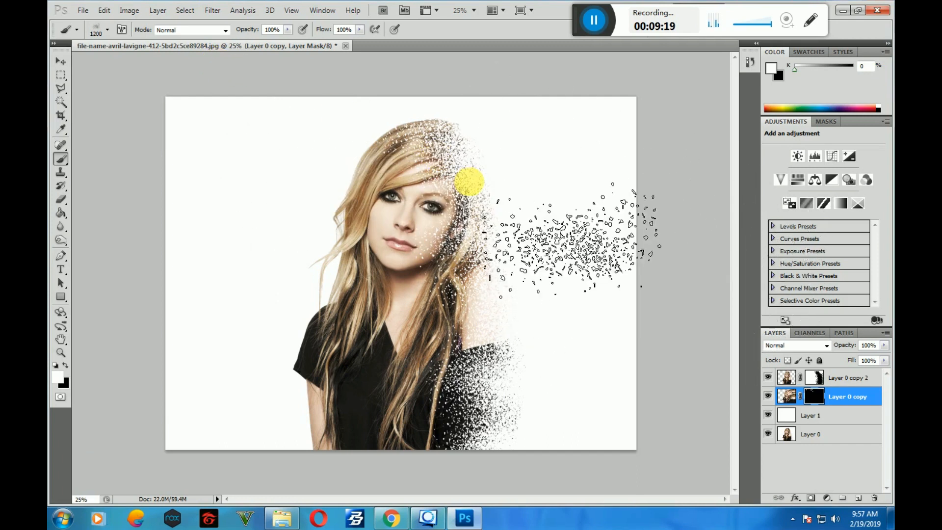
mouse_move(501, 167)
left_mouse_down()
mouse_move(527, 195)
mouse_move(558, 298)
left_mouse_up()
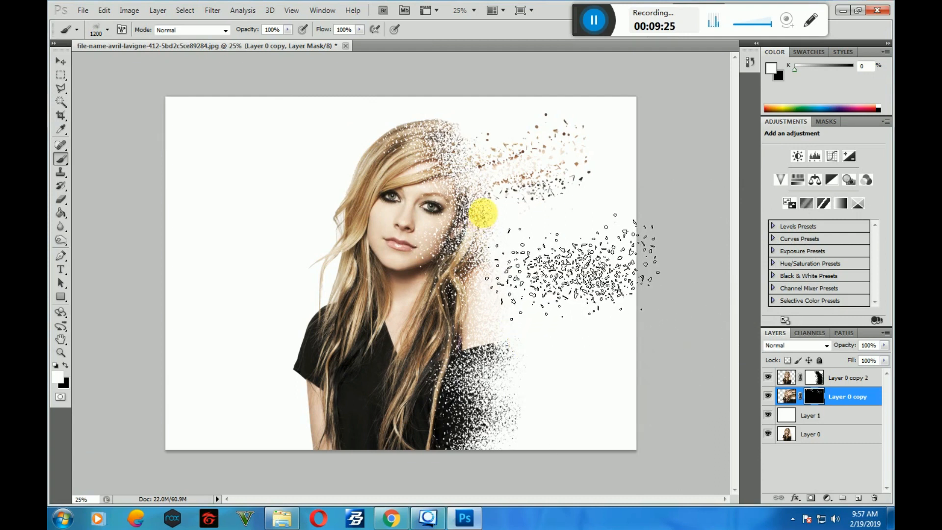
key("ctrl+z")
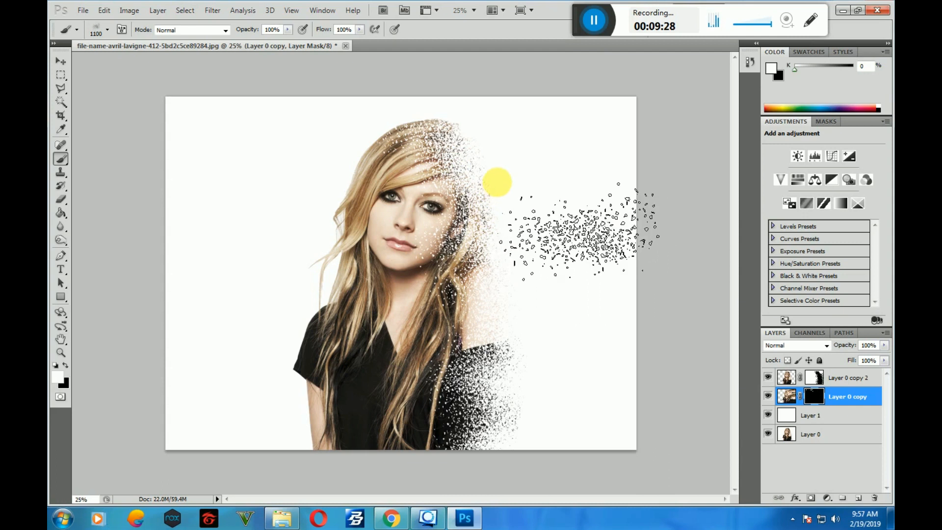
Step: Reduce the splatter brush to 600 px, undo the misplaced stamp and reveal small particles beside the upper hair on the Layer 0 copy mask
key("bracketleft")
key("bracketleft")
key("bracketleft")
key("bracketleft")
key("bracketleft")
key("bracketleft")
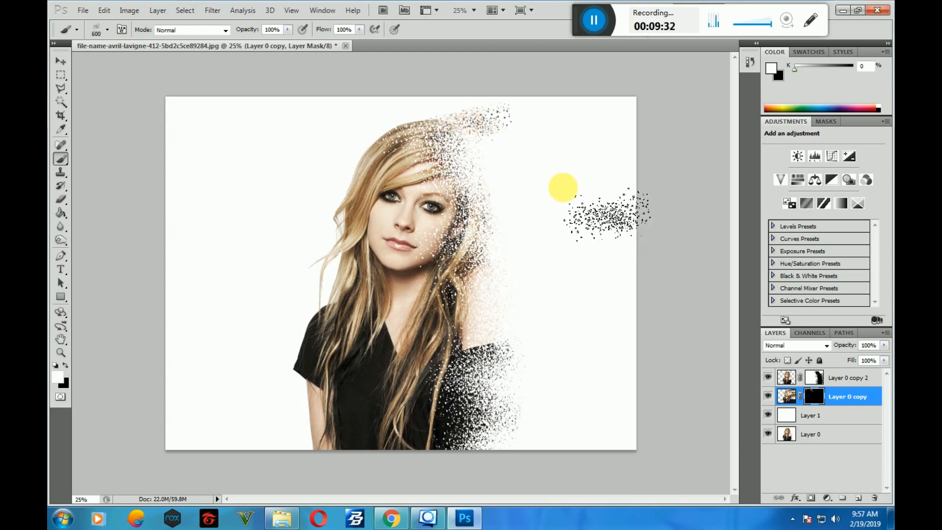
key("ctrl+z")
left_click(478, 140)
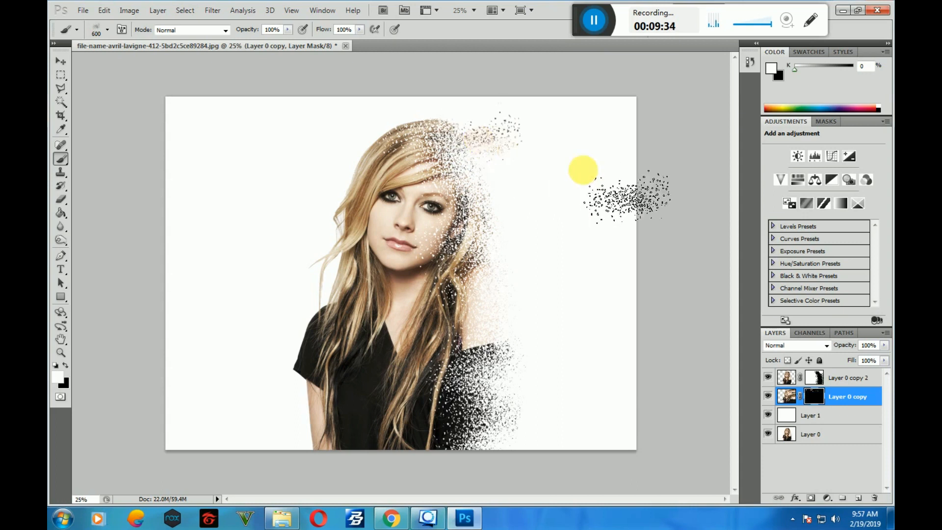
Step: Pick a different 2500 px splatter brush, reduce it to 1500 px and reveal larger fragments to the right of the face
left_click(108, 31)
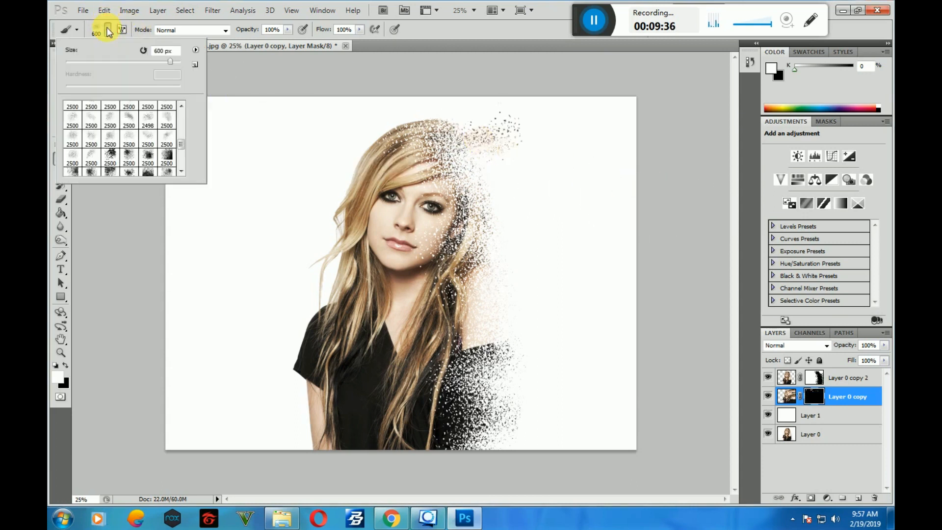
left_click(73, 139)
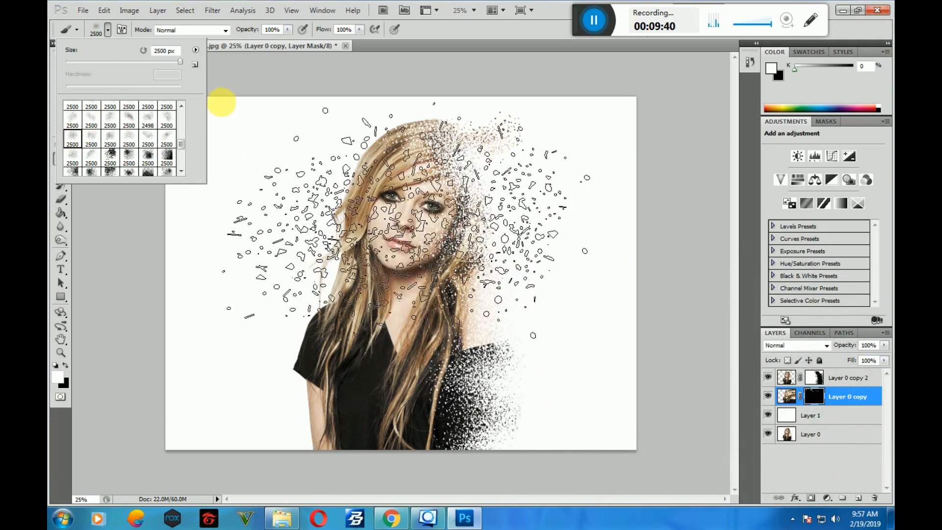
left_click(217, 97)
key("bracketleft")
key("bracketleft")
key("bracketleft")
key("bracketleft")
key("bracketleft")
key("bracketleft")
key("bracketleft")
key("bracketleft")
key("bracketleft")
key("bracketleft")
left_click(543, 199)
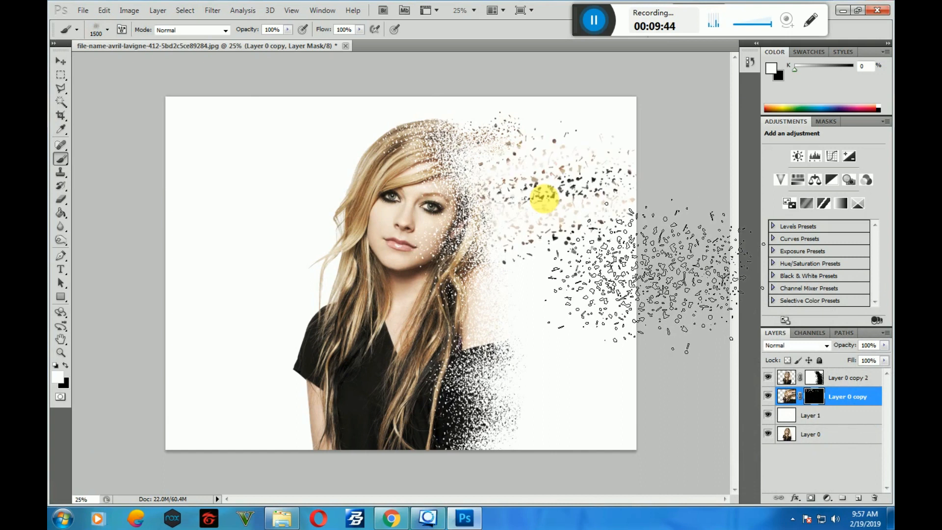
Step: Undo the large-fragment stroke, then reveal finer particles beside the upper hair and face with the splatter brush reduced to 500 px
key("ctrl+z")
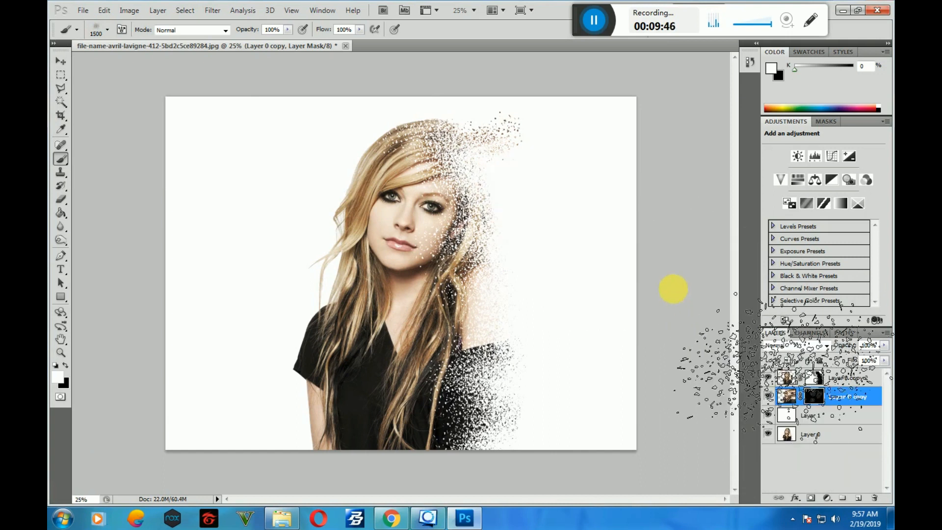
key("bracketleft")
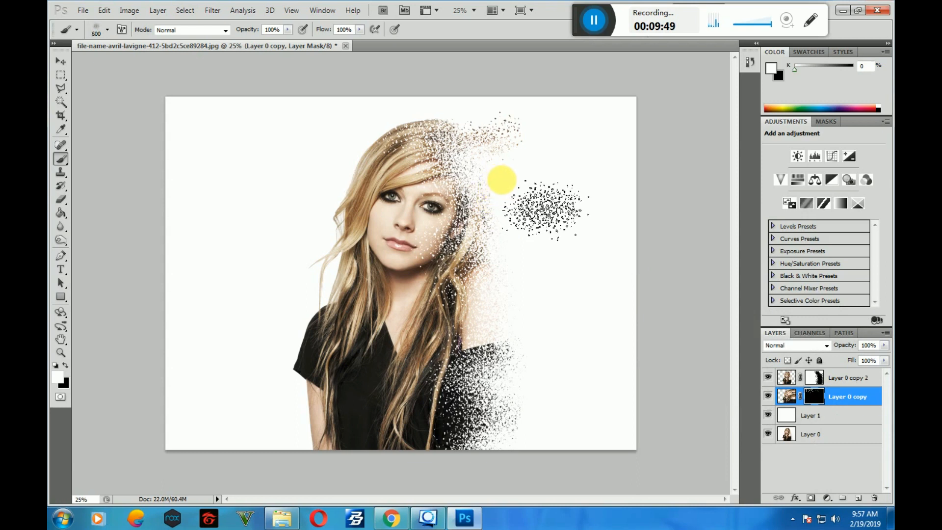
left_click_drag(503, 181, 606, 183)
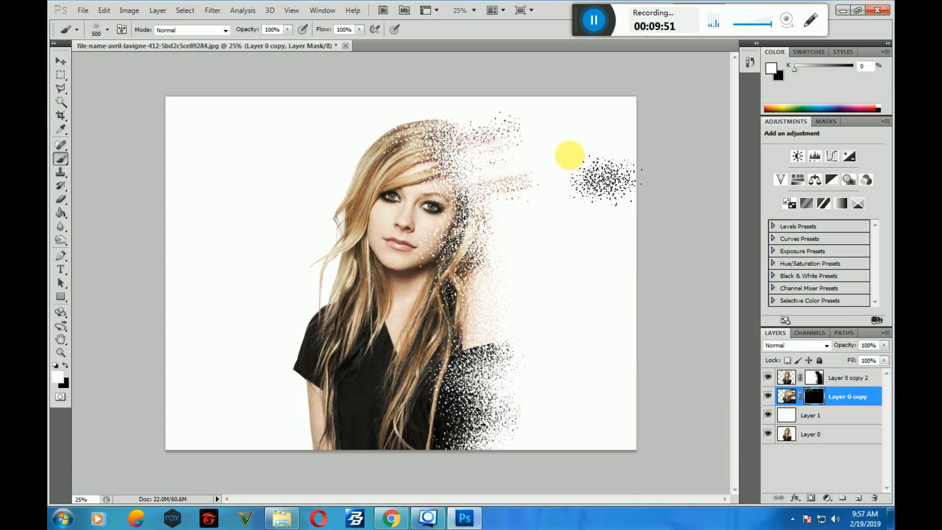
left_click_drag(565, 156, 511, 133)
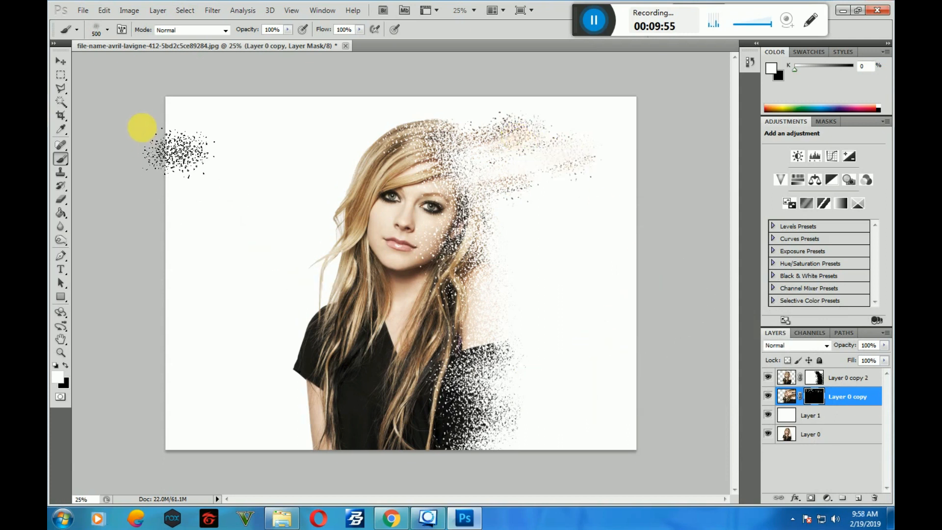
Step: Choose a different 2500 px splatter brush, undo a trial stamp at the canvas's lower-right corner and reduce the brush to 1200 px
left_click(108, 29)
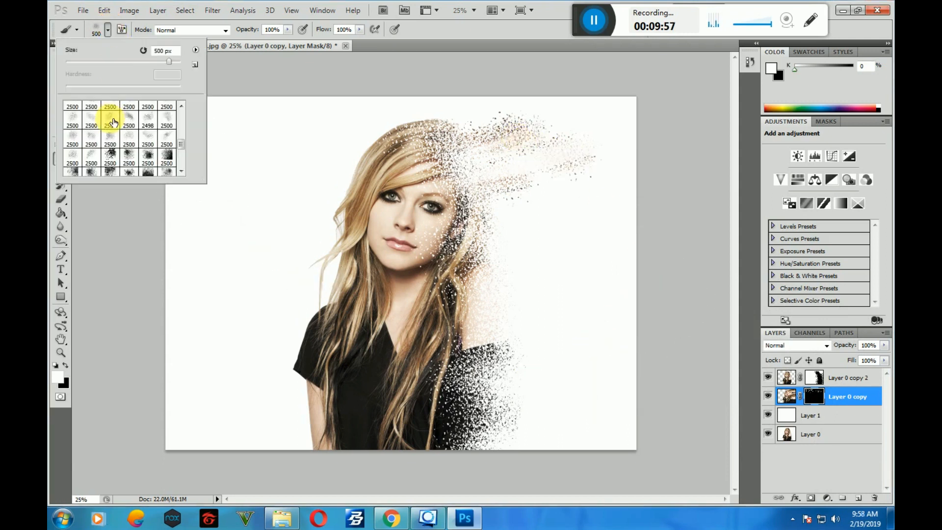
left_click(89, 159)
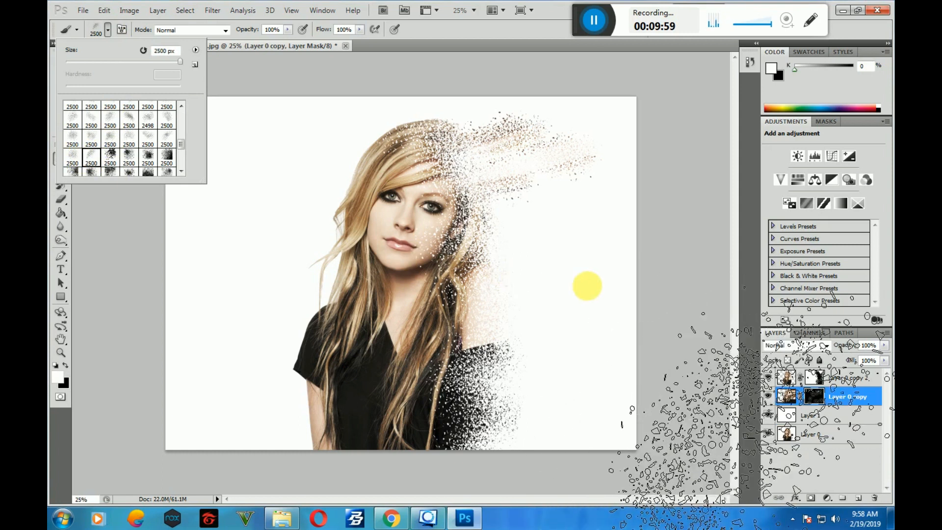
left_click(705, 465)
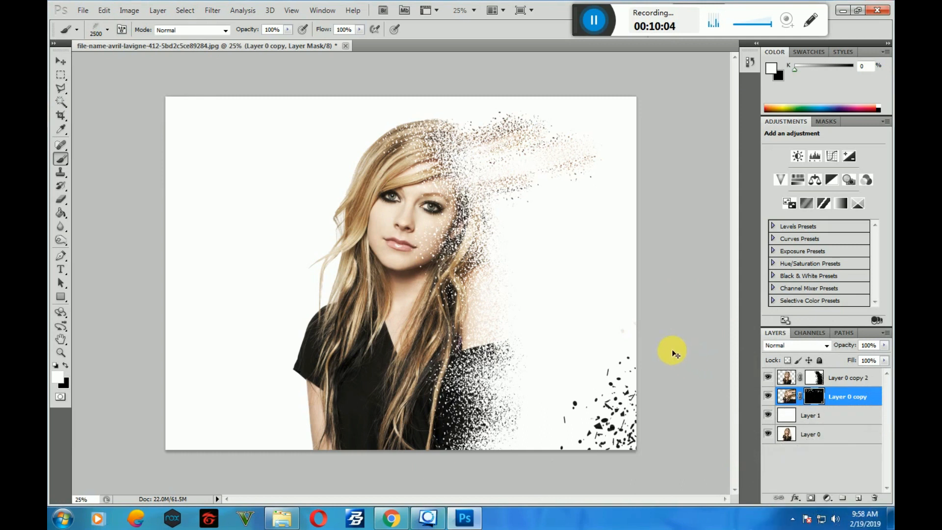
key("bracketleft")
key("bracketleft")
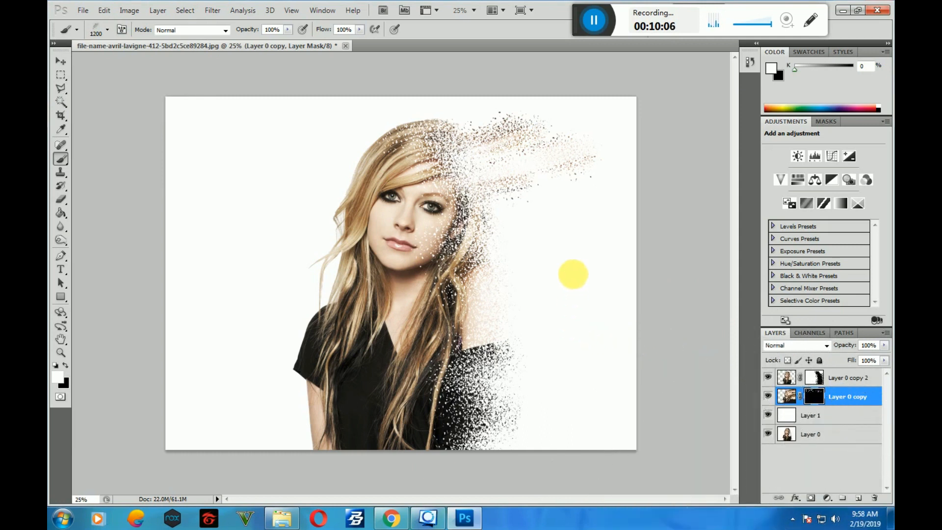
Step: Try revealing particles to the right of the cheek on the Layer 0 copy mask with the splatter brush at 900 px
key("bracketleft")
key("bracketleft")
key("bracketleft")
left_click_drag(526, 240, 620, 281)
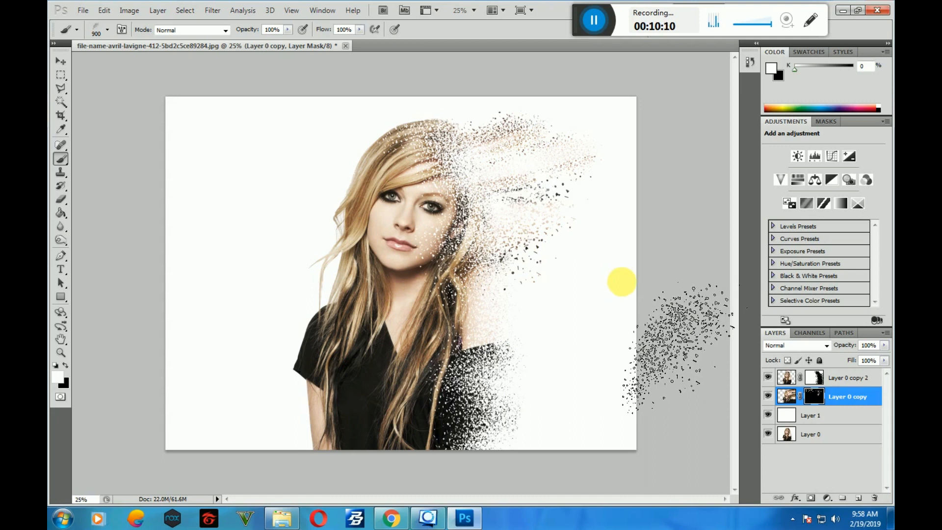
Step: Replace the trial particles beside the cheek with smaller ones, using the splatter brush at 600 px on the Layer 0 copy mask
key("bracketleft")
key("bracketleft")
key("bracketleft")
left_click_drag(506, 237, 515, 227)
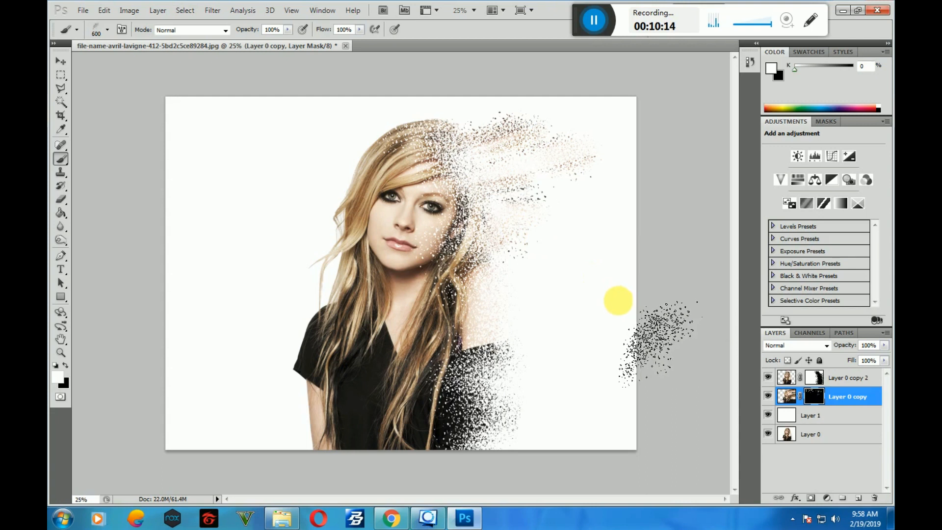
Step: Try revealing particles near the canvas's right edge at face height with the 600 px brush, and undo the stroke
left_click(604, 202)
left_click_drag(604, 202, 614, 210)
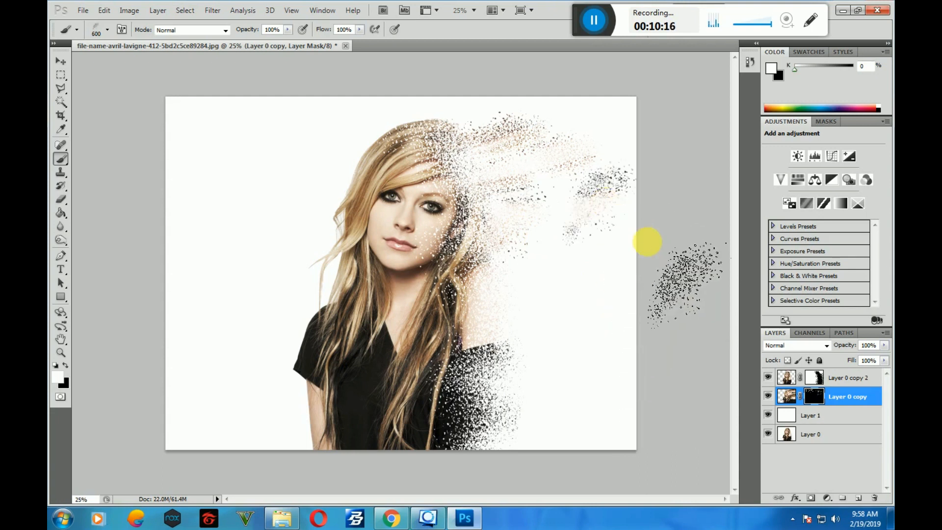
key("ctrl+z")
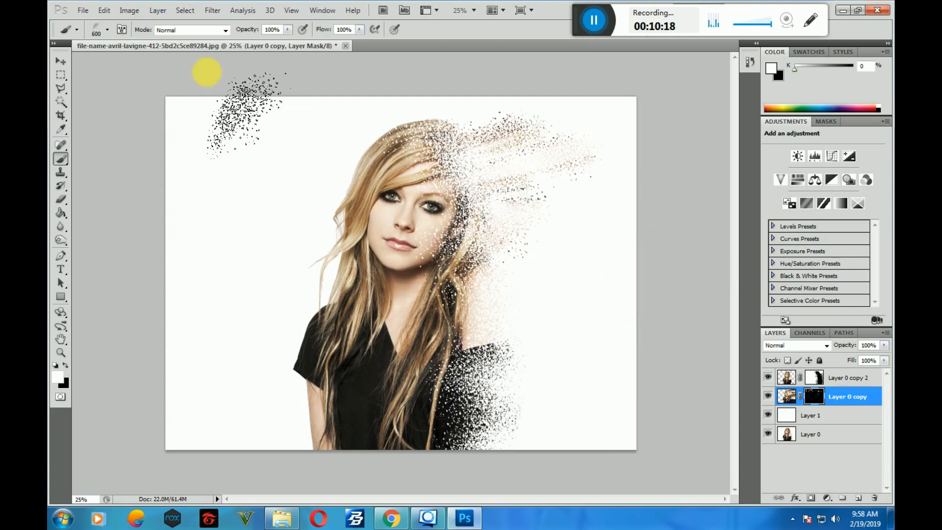
Step: Try the 243 px splatter brush resized to 500 px for particles to the right of the face
left_click(108, 29)
scroll(154, 157, "down", 3)
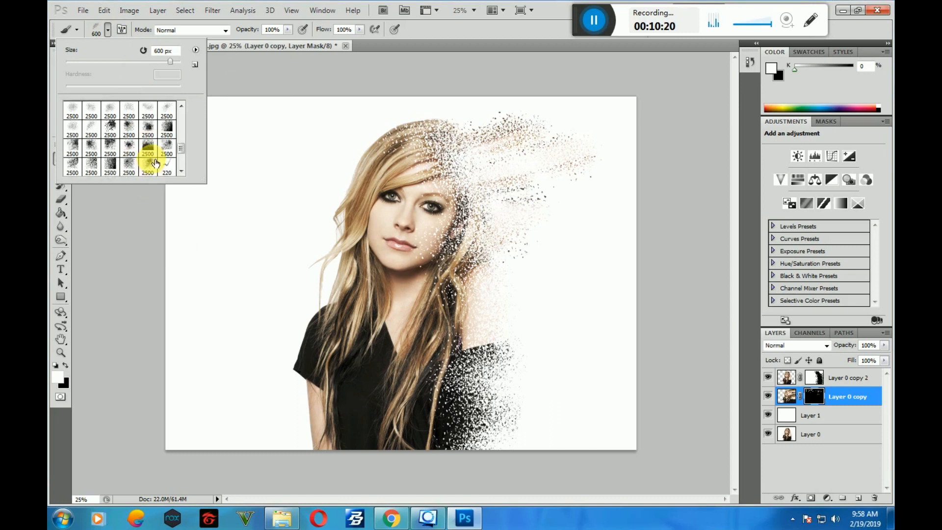
left_click(154, 159)
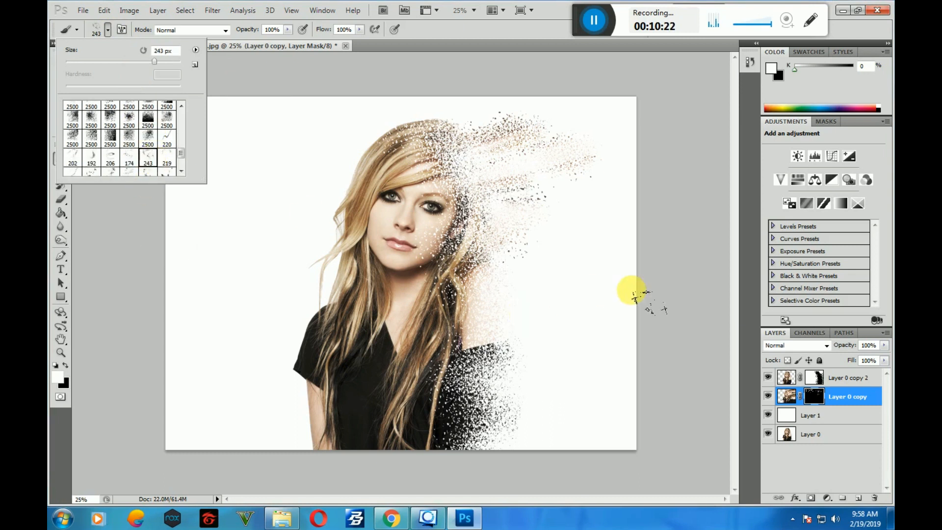
left_click(618, 288)
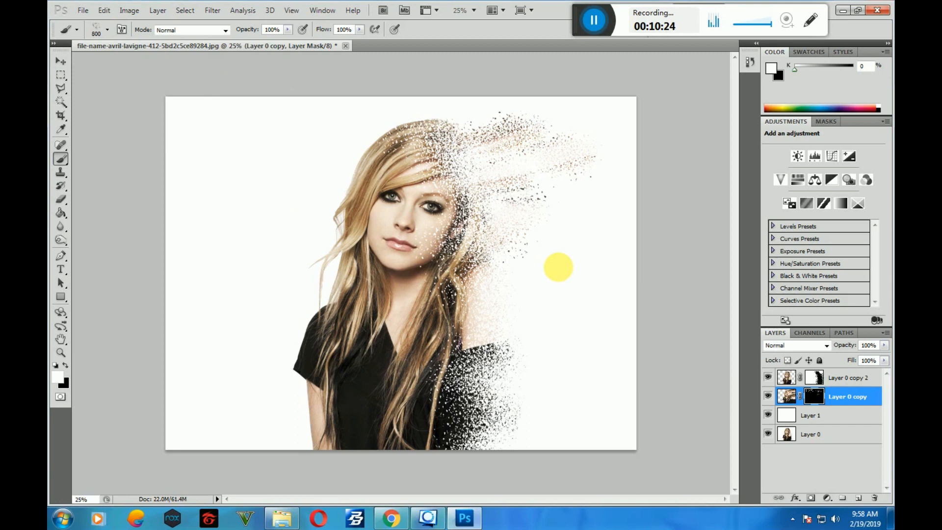
key("bracketleft")
key("bracketleft")
key("bracketleft")
left_click(575, 215)
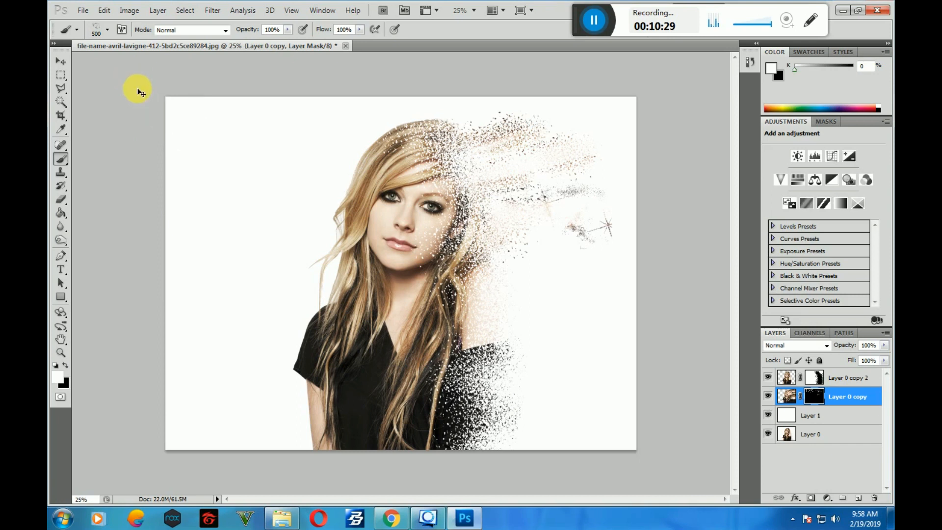
Step: Choose the 222 px splatter brush, resize it to 700 px and try a stamp to the right of the face
left_click(107, 30)
scroll(136, 154, "down", 1)
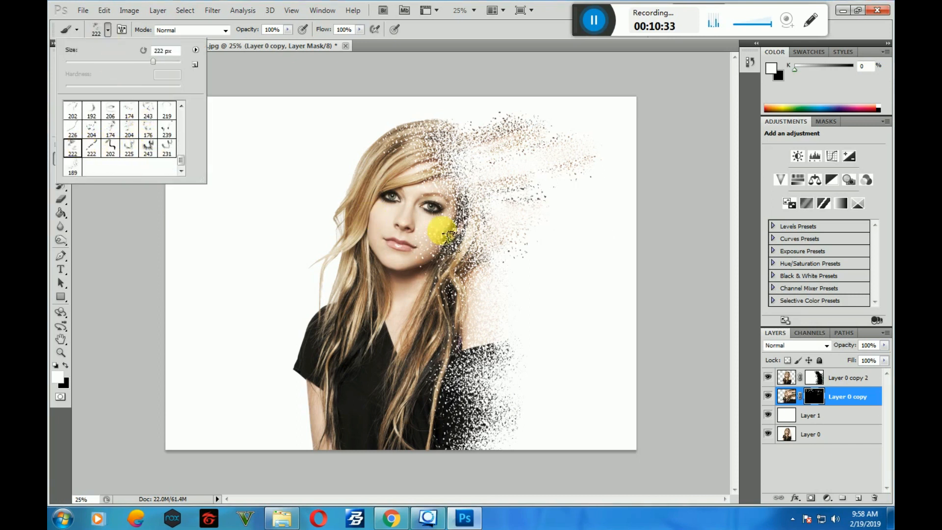
left_click(607, 241)
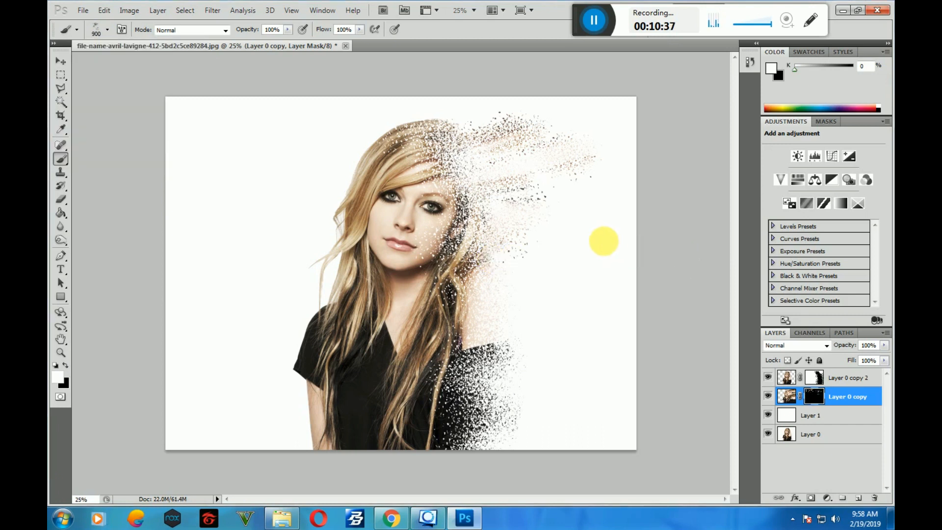
left_click(572, 226)
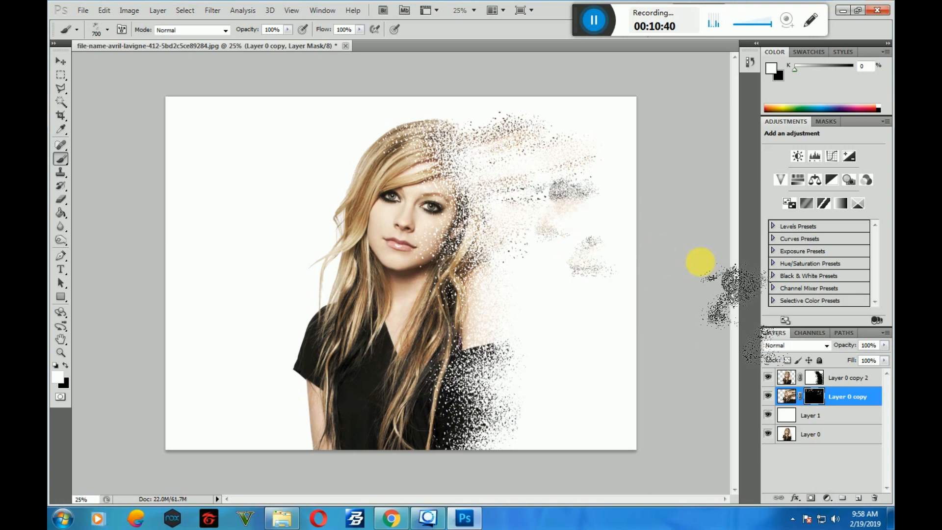
Step: Undo the trial stamp and, with the 700 px Brush, reveal particle clusters beside the hair, shoulder and shirt on the Layer 0 copy mask
key("z")
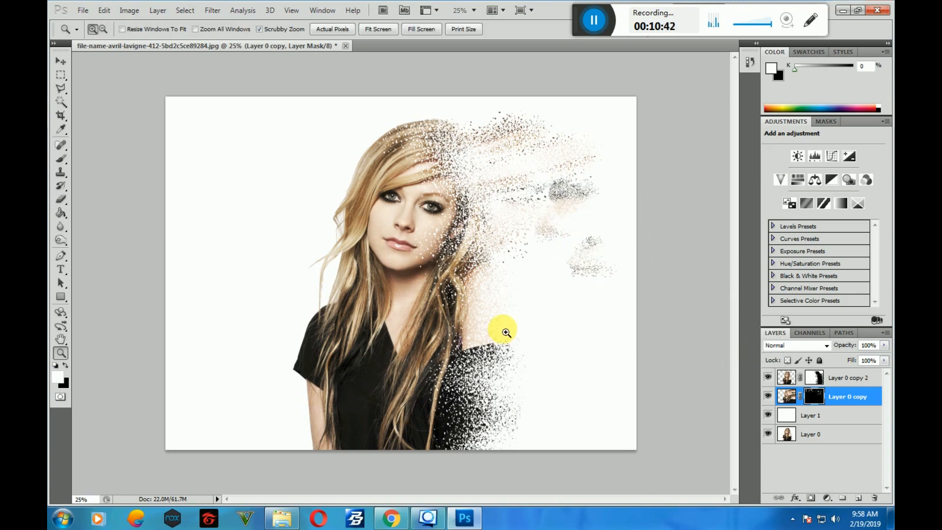
key("ctrl+z")
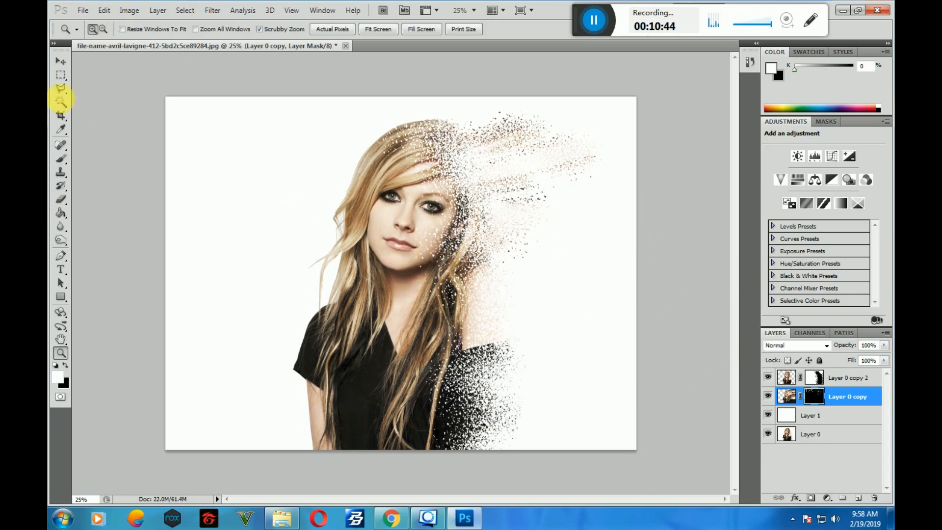
left_click(66, 156)
left_click(500, 315)
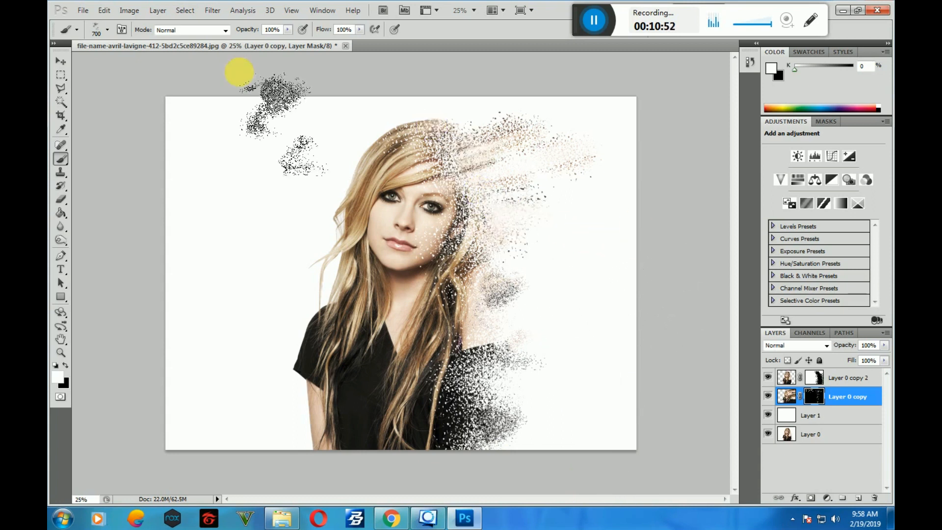
Step: Choose the 219 px splatter brush, enlarge it to 800 px and reveal curved particle trails beside the shoulder and lower shirt
left_click(107, 30)
scroll(137, 155, "down", 3)
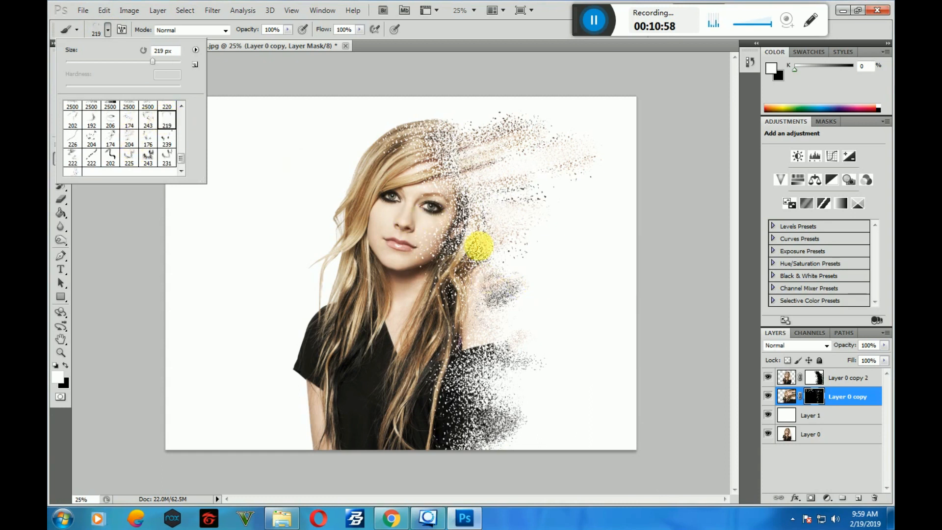
left_click(543, 271)
key("]")
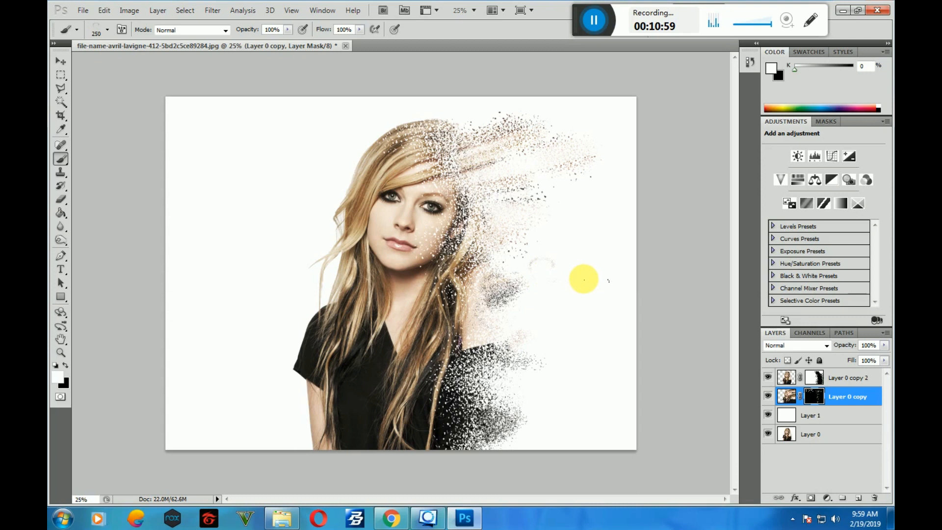
key("[")
left_click(561, 277)
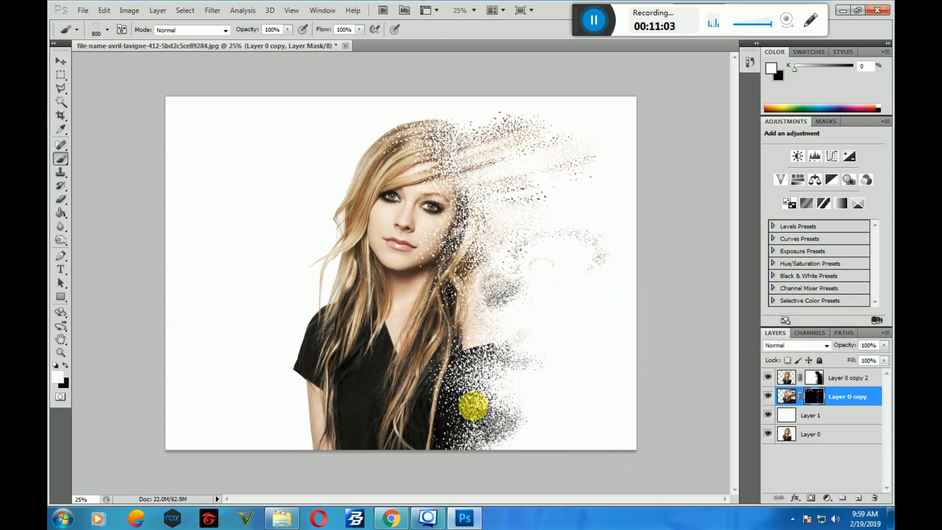
left_click(542, 443)
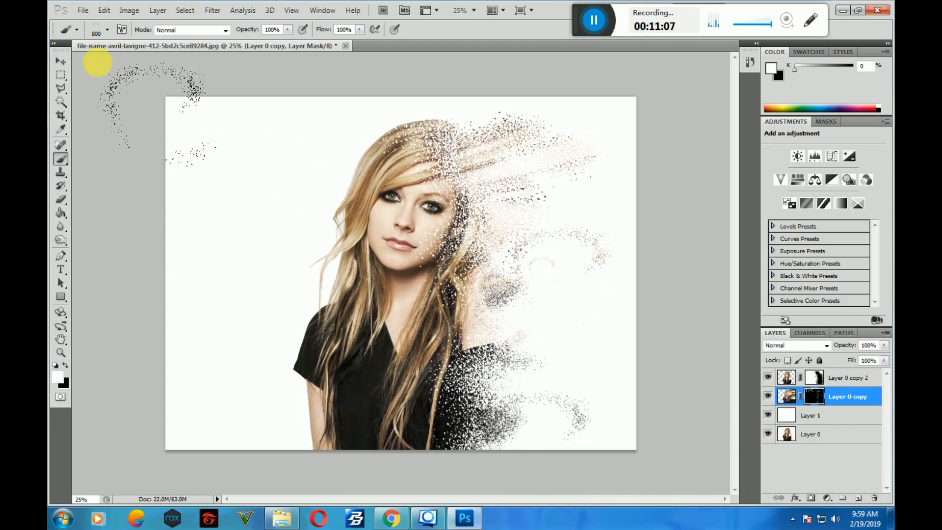
Step: Choose the 222 px splatter brush again and enlarge it to 1000 px
left_click(107, 30)
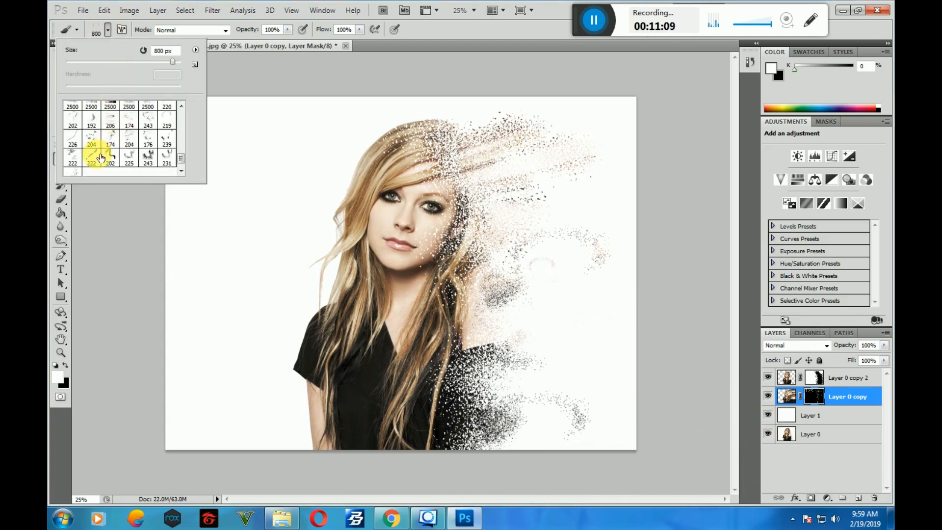
left_click(626, 185)
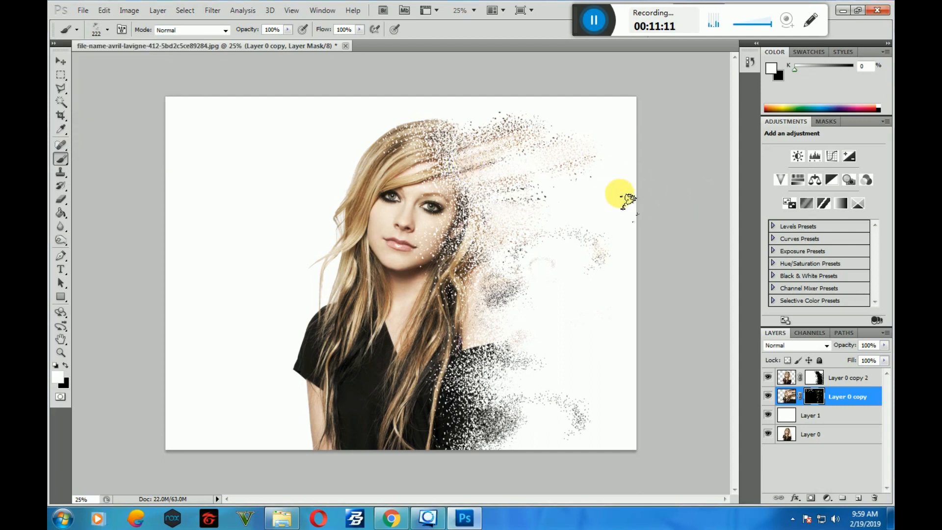
key("bracketright")
key("bracketright")
key("bracketright")
key("bracketright")
key("bracketright")
key("bracketright")
key("bracketright")
key("bracketright")
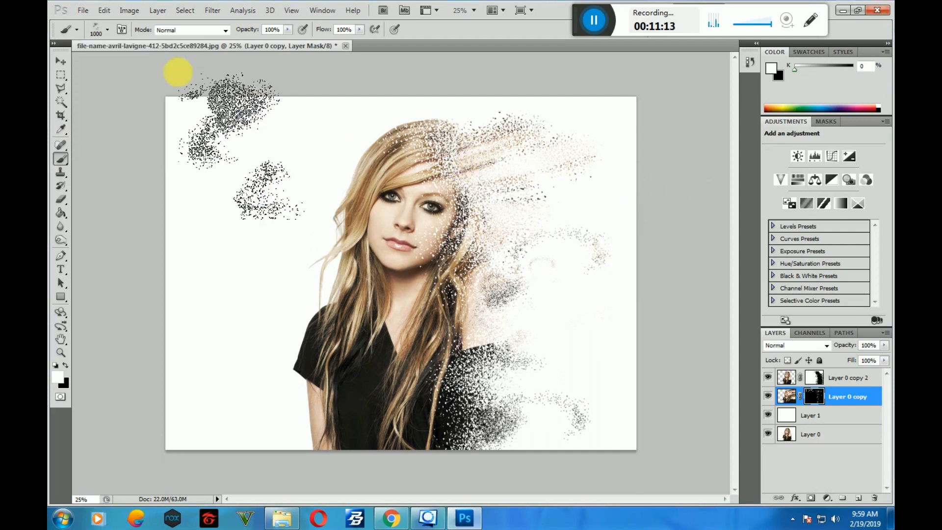
Step: Choose another 2500 px splatter brush with larger fragments and reduce it to 900 px
left_click(107, 30)
scroll(148, 140, "down", 5)
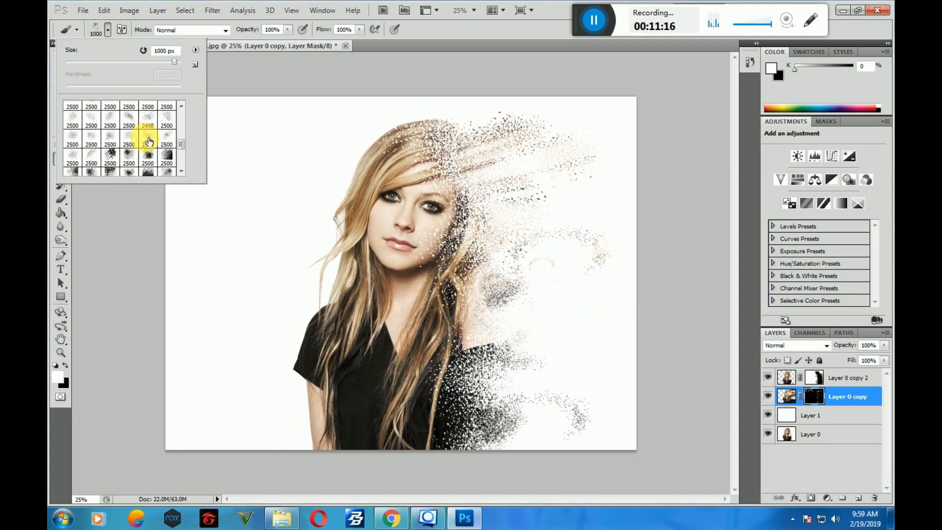
left_click(149, 142)
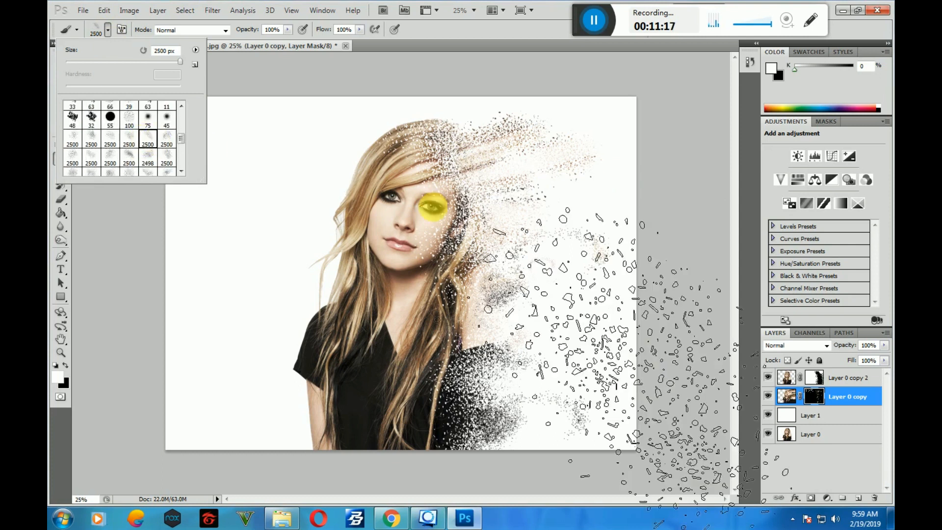
left_click(768, 320)
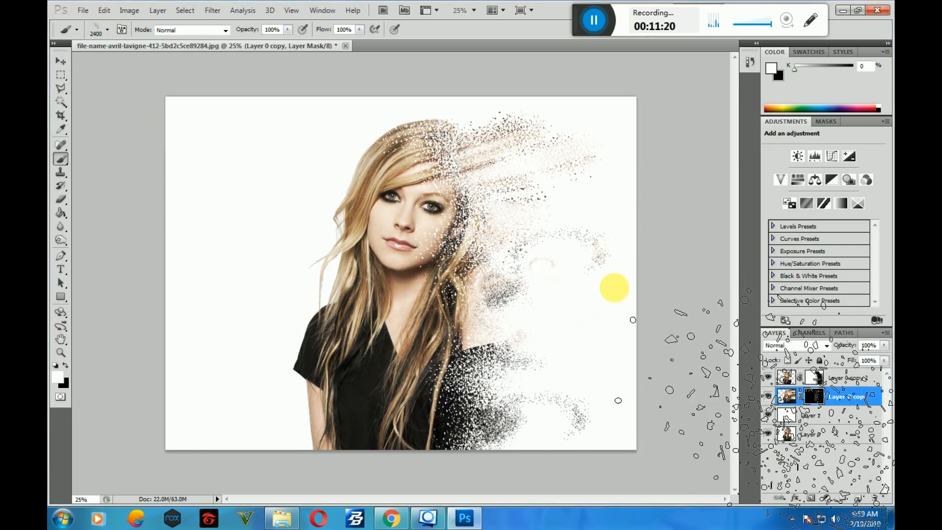
key("bracketleft")
key("bracketleft")
key("bracketleft")
key("bracketleft")
key("bracketleft")
key("bracketleft")
key("bracketleft")
key("bracketleft")
key("bracketleft")
key("bracketleft")
key("bracketleft")
key("bracketleft")
key("bracketleft")
key("bracketleft")
key("bracketleft")
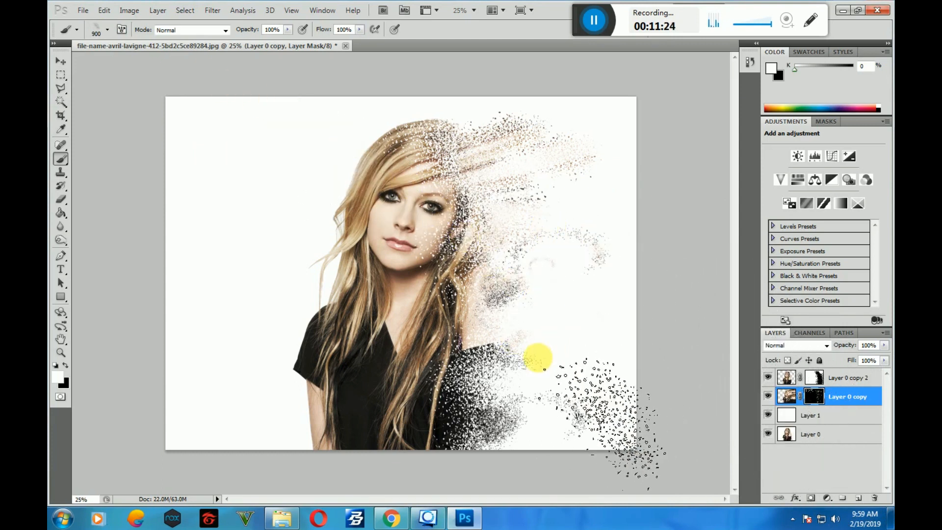
Step: Try revealing fragments beside the shirt sleeve with the 900 px splatter brush, and undo the stamp
left_click(532, 372)
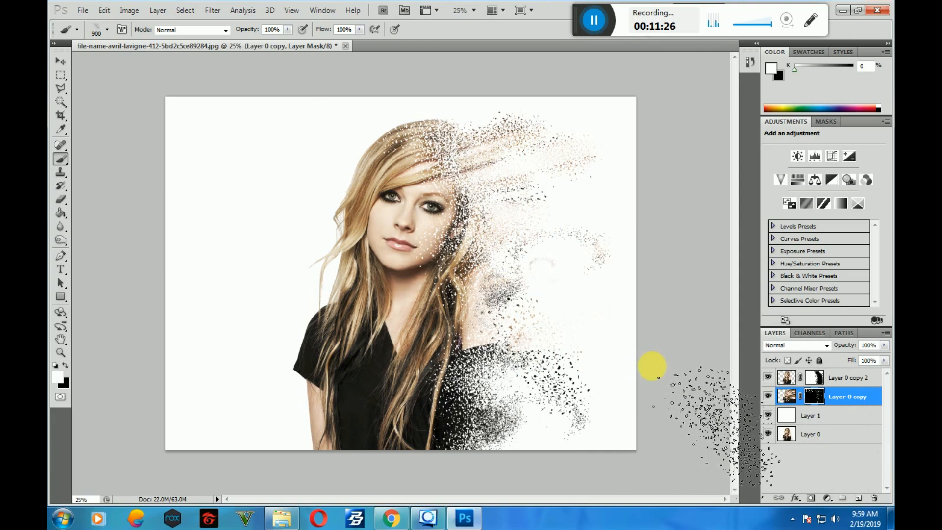
key("ctrl+z")
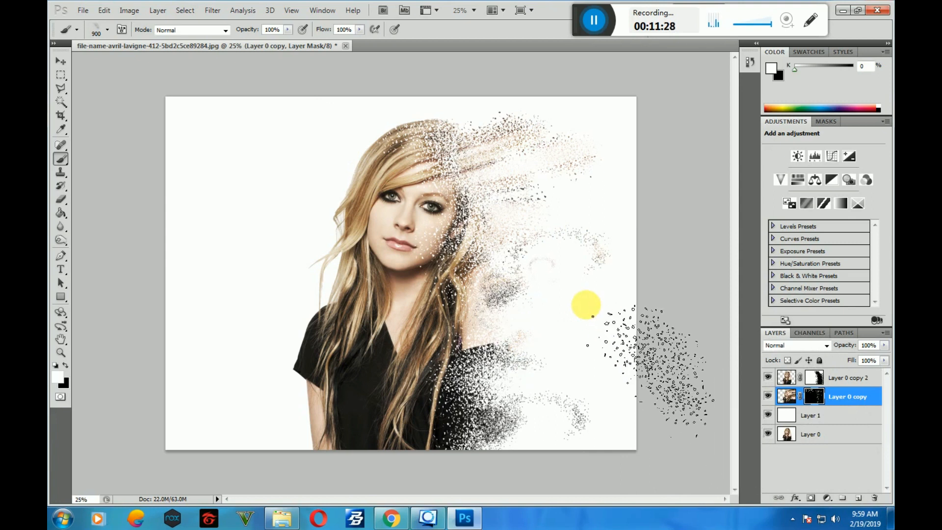
Step: Reveal larger fragments beside the hair, shoulder and shirt on the distorted layer's mask with the 900 px splatter brush
left_click(109, 31)
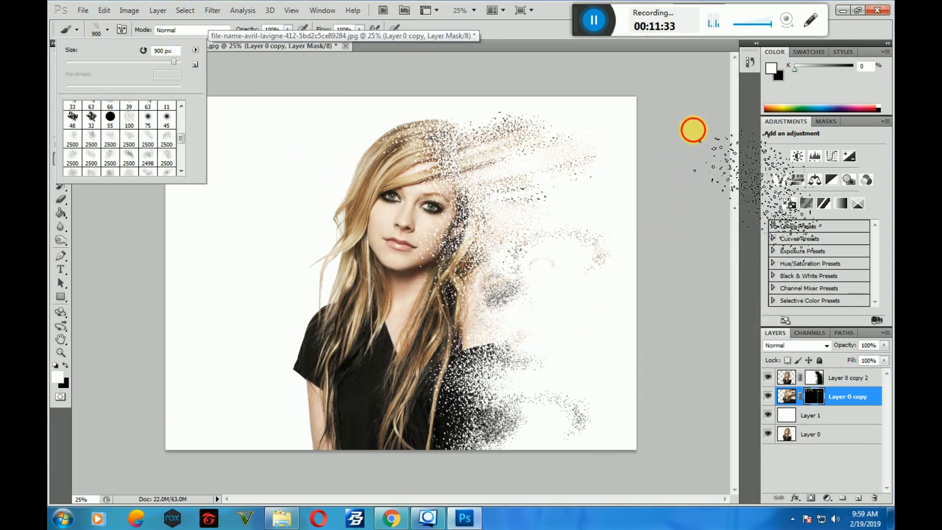
left_click(693, 130)
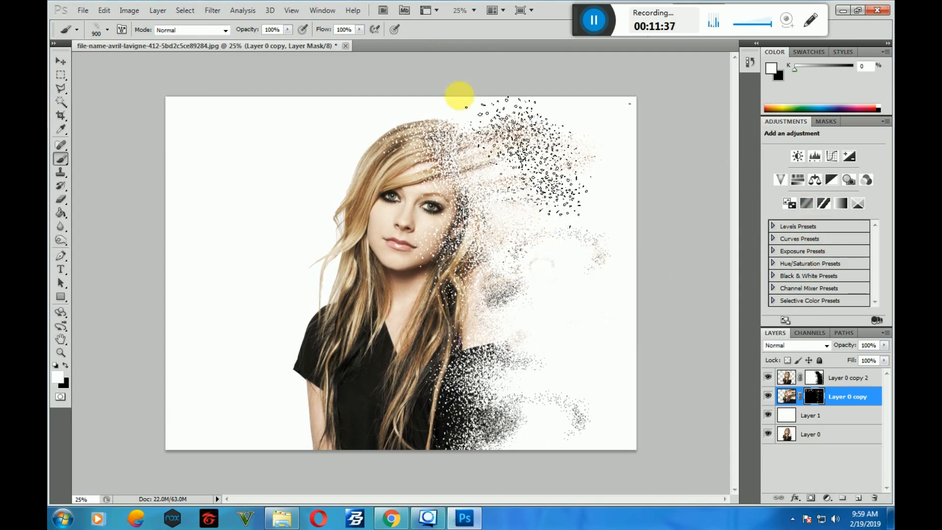
mouse_move(515, 298)
left_mouse_down()
mouse_move(525, 340)
mouse_move(563, 341)
mouse_move(608, 319)
left_mouse_up()
mouse_move(656, 251)
left_mouse_down()
mouse_move(579, 211)
mouse_move(669, 225)
left_mouse_up()
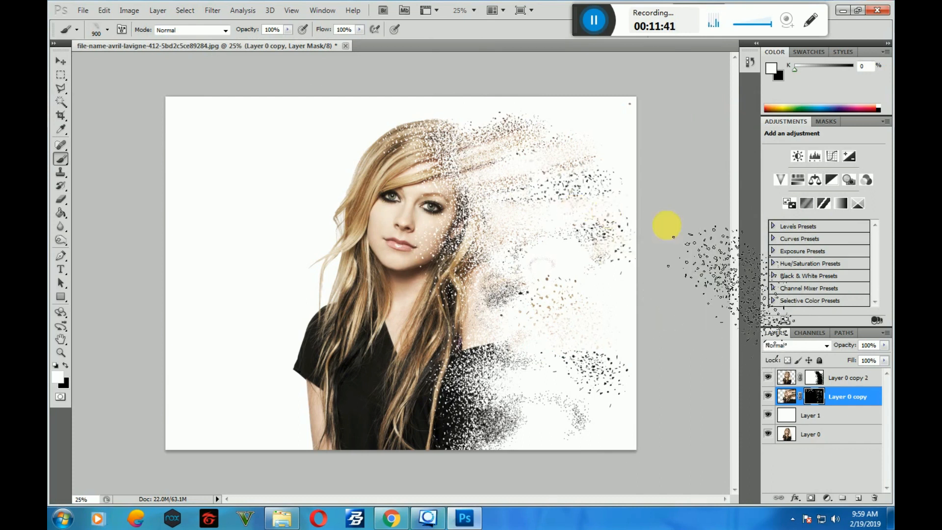
left_click_drag(525, 410, 568, 414)
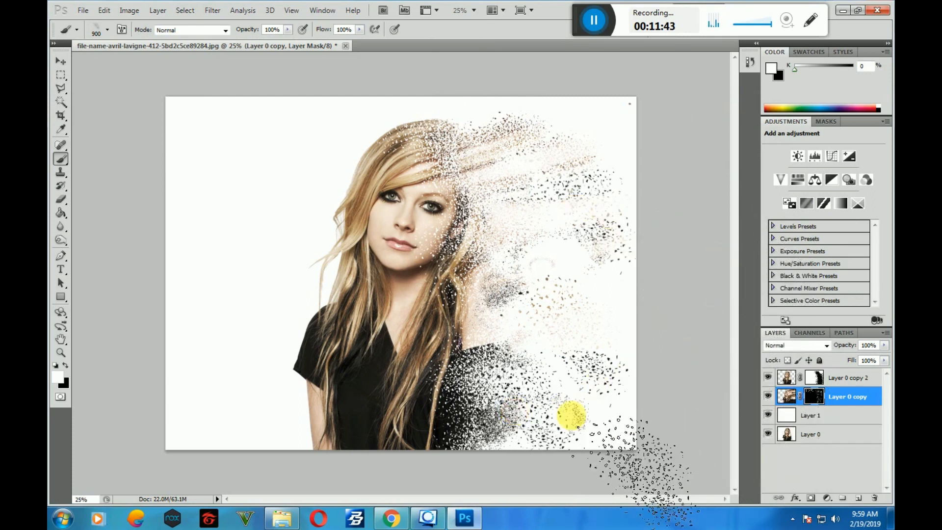
left_click(562, 268)
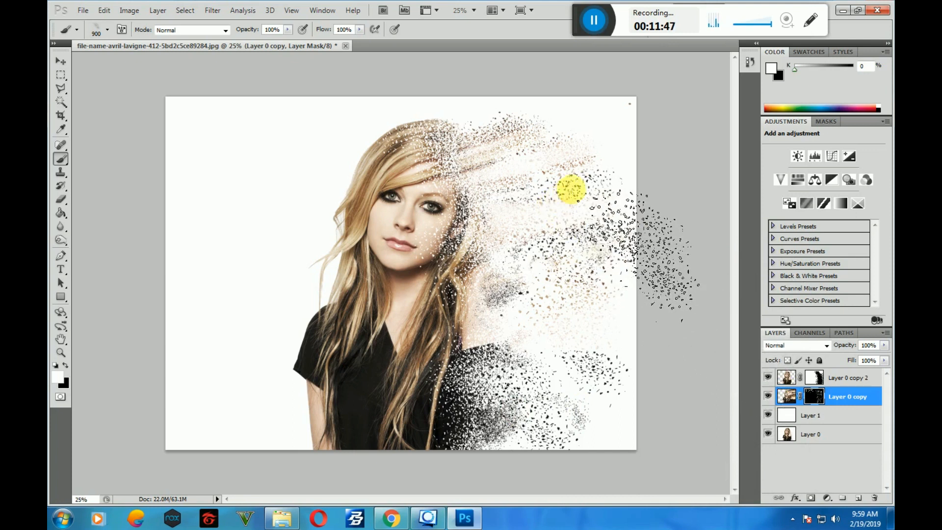
Step: Reduce the splatter brush to 400 px while revealing finer fragments along the outer edge of the dispersion and the lower shirt
key("bracketleft")
key("bracketleft")
key("bracketleft")
key("bracketleft")
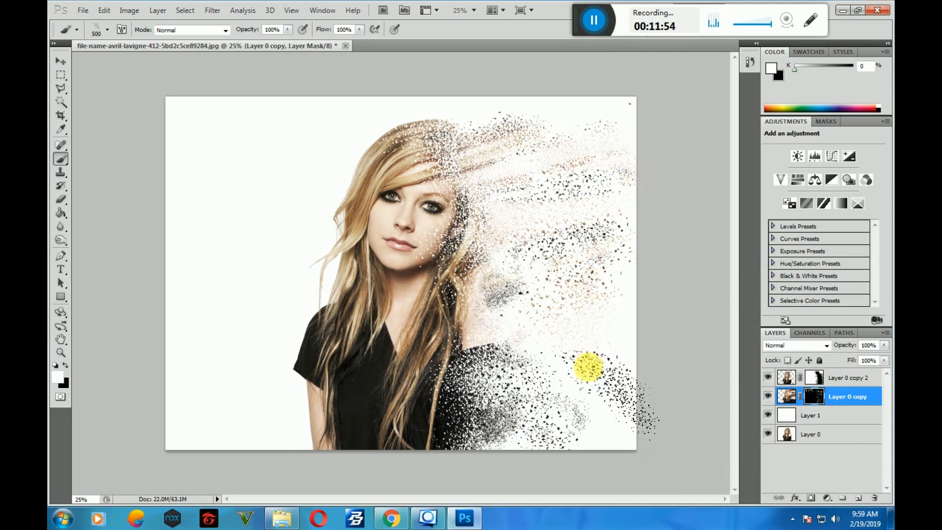
key("bracketleft")
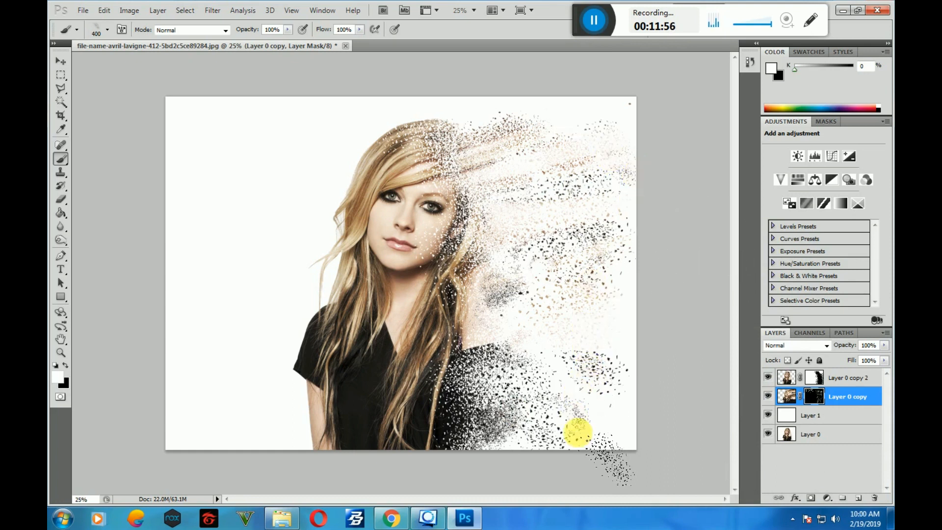
Step: Add the text AVRIL in 100 pt Brushcrazy DEMO to the blank area beside the woman and colour it black
left_click(184, 138)
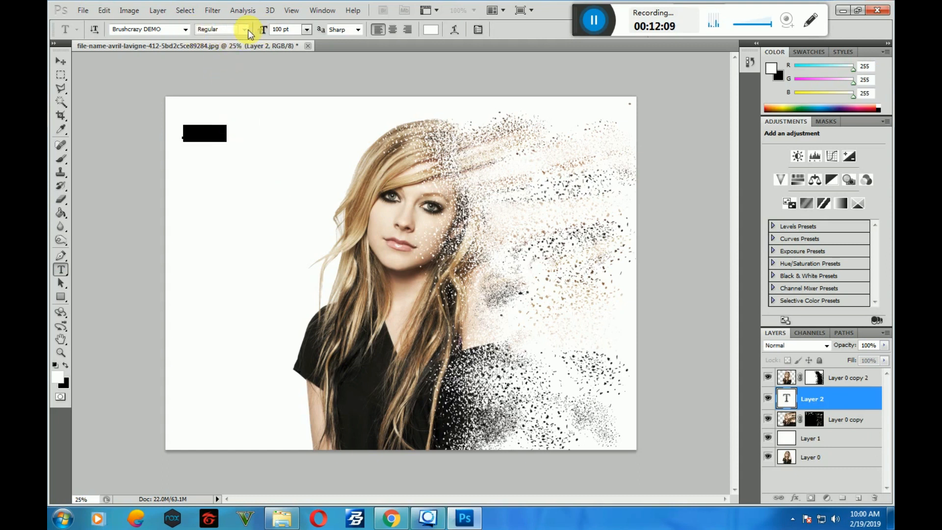
left_click(433, 30)
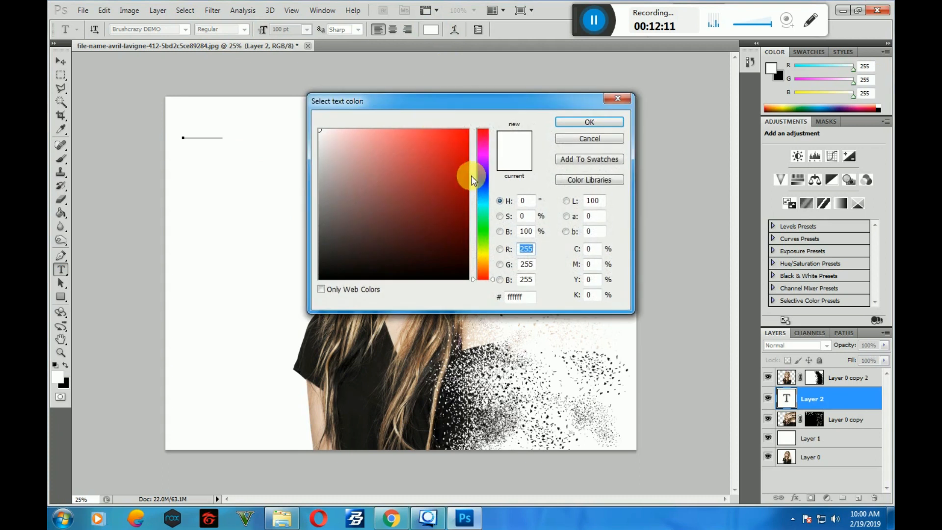
left_click_drag(468, 173, 307, 295)
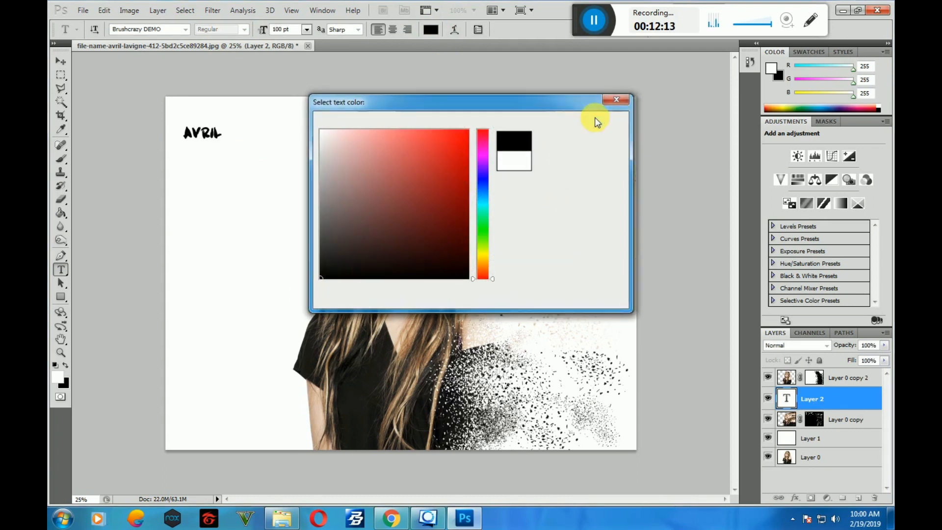
left_click(594, 122)
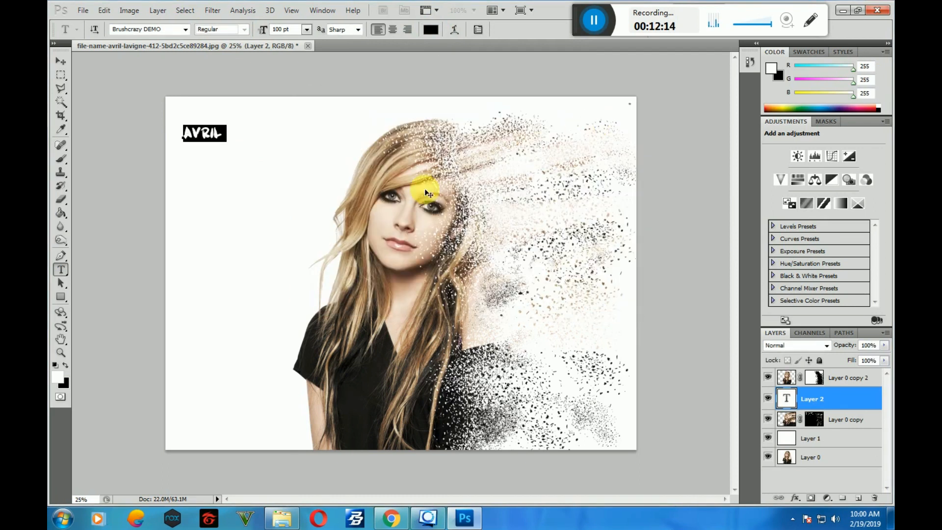
Step: Scale the AVRIL text to about 349%, tilt it about -11.75° and place it beside the woman's hair
left_click(58, 63)
key("ctrl+t")
left_click_drag(243, 149, 326, 205)
left_click_drag(269, 179, 263, 235)
left_click_drag(347, 175, 357, 157)
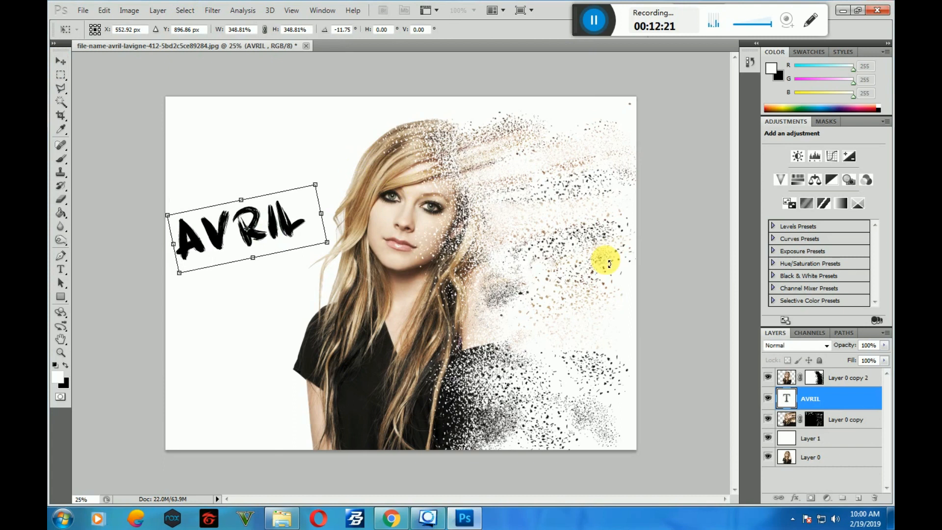
key("Return")
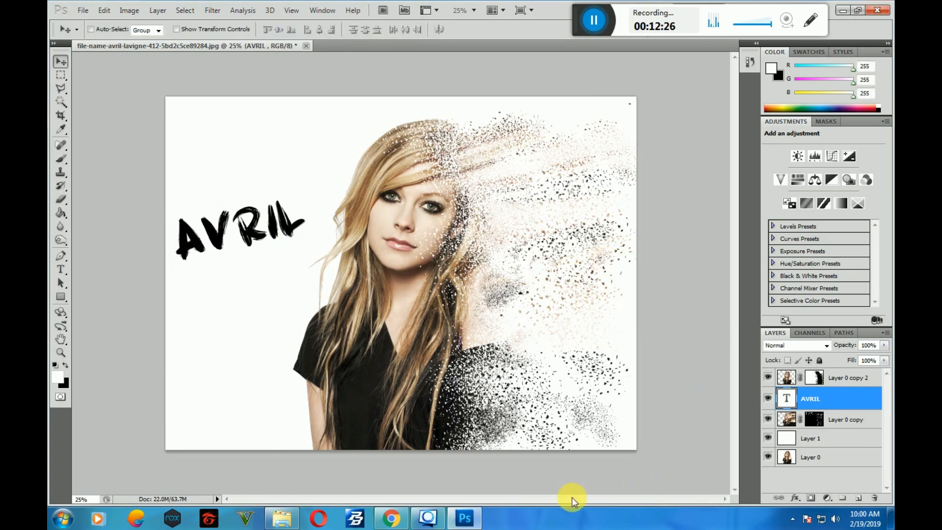
Step: Save the composition as a Progressive JPEG at Maximum quality 10 in the edit folder, replacing the existing portrait file
key("ctrl+s")
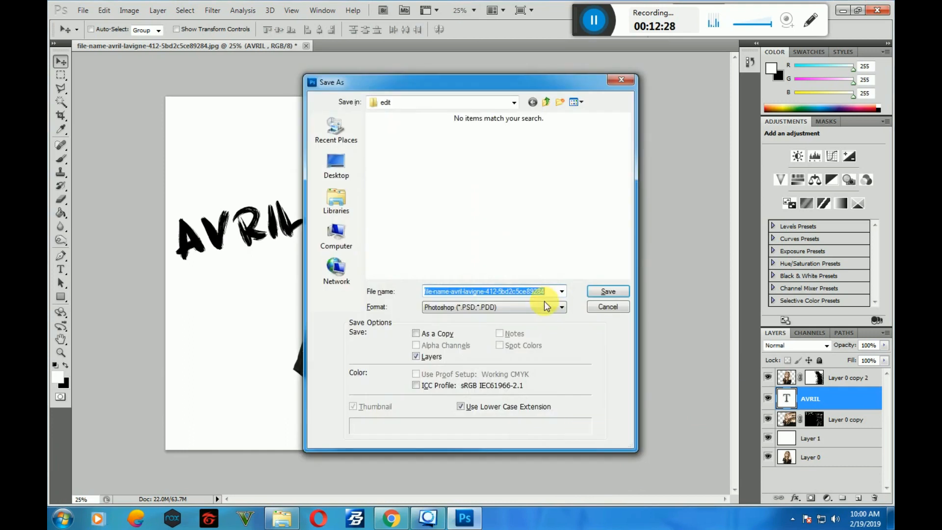
left_click(546, 307)
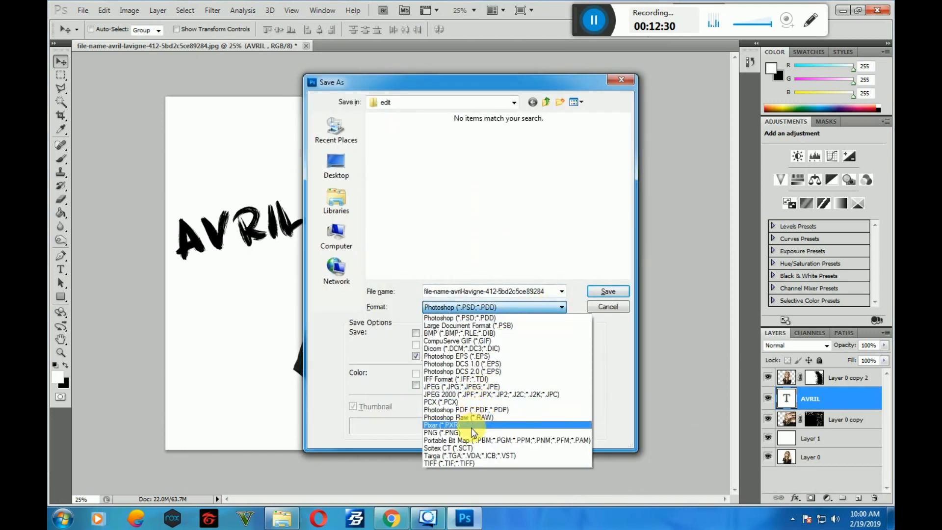
left_click(461, 386)
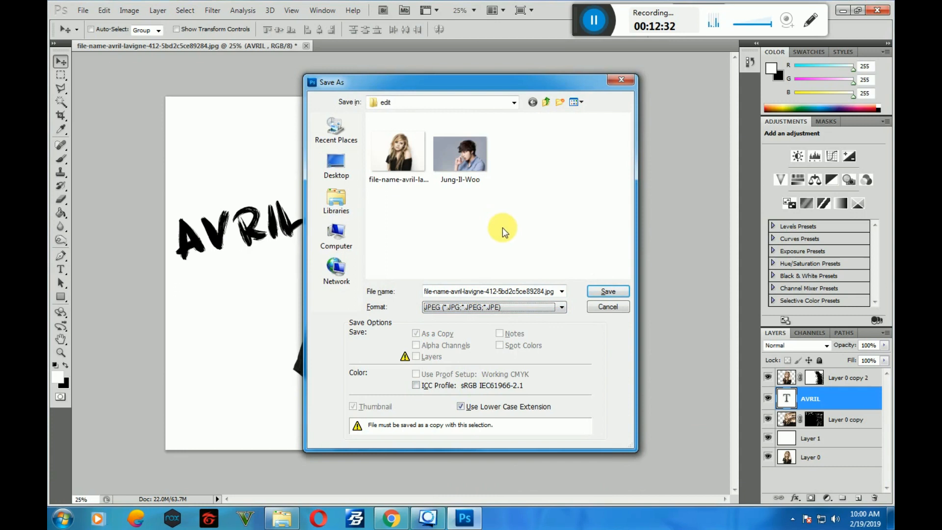
left_click(598, 295)
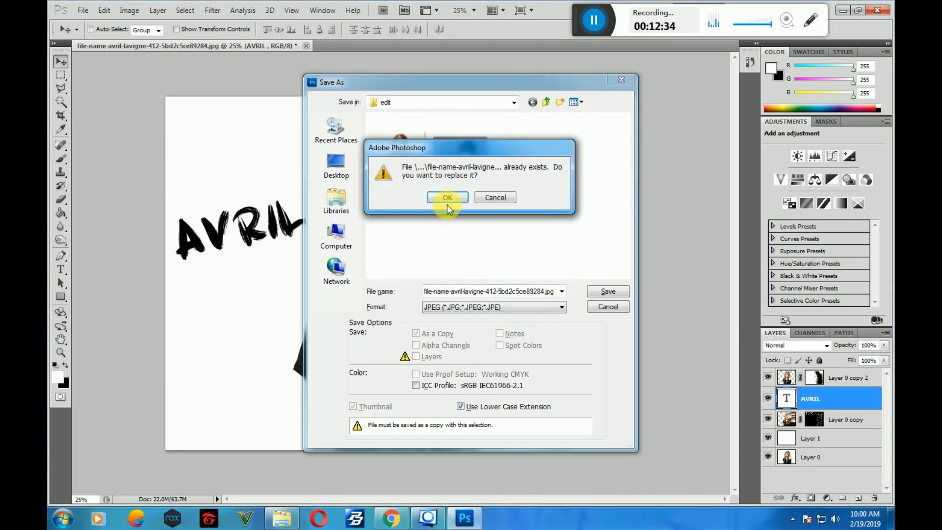
left_click(447, 200)
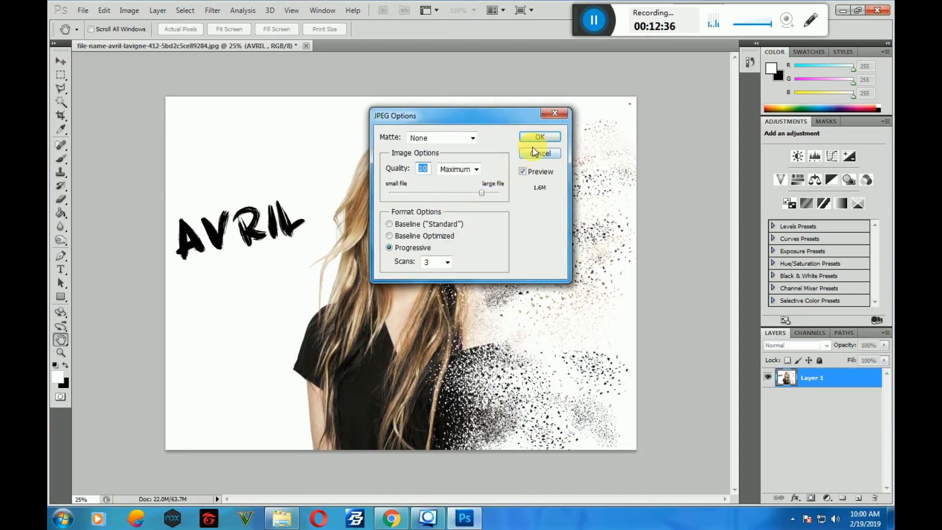
left_click(537, 137)
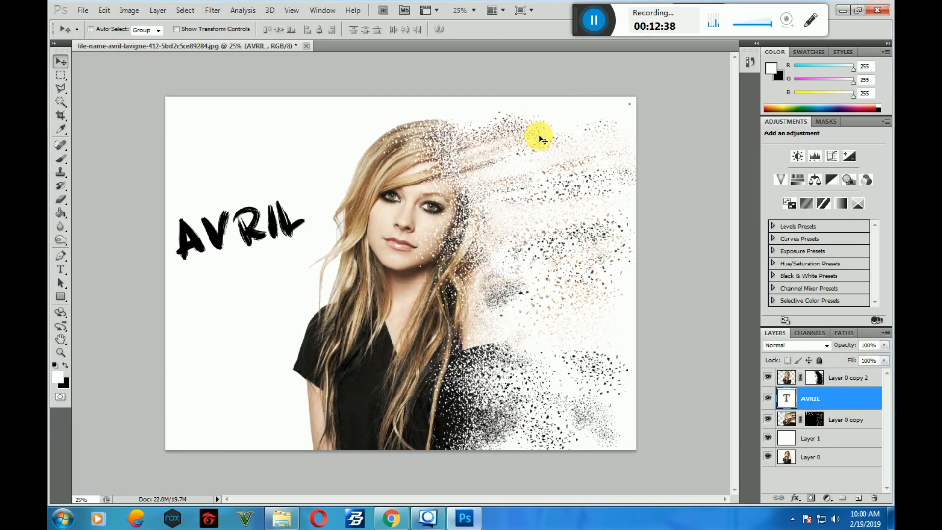